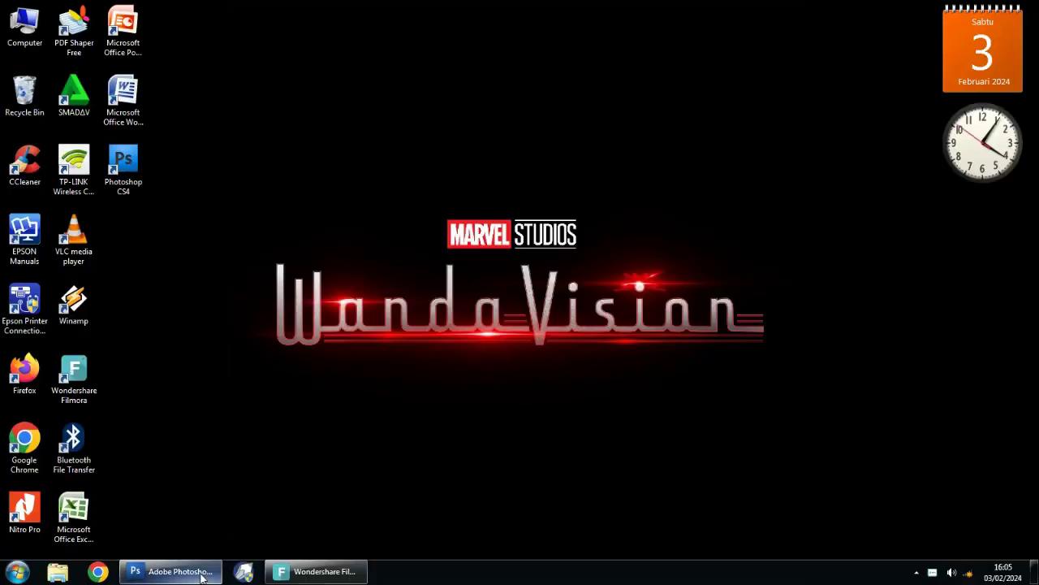
Bring the empty Photoshop CS3 Extended window to the front from the taskbar
{"action": "left_click", "coordinate": [202, 575]}
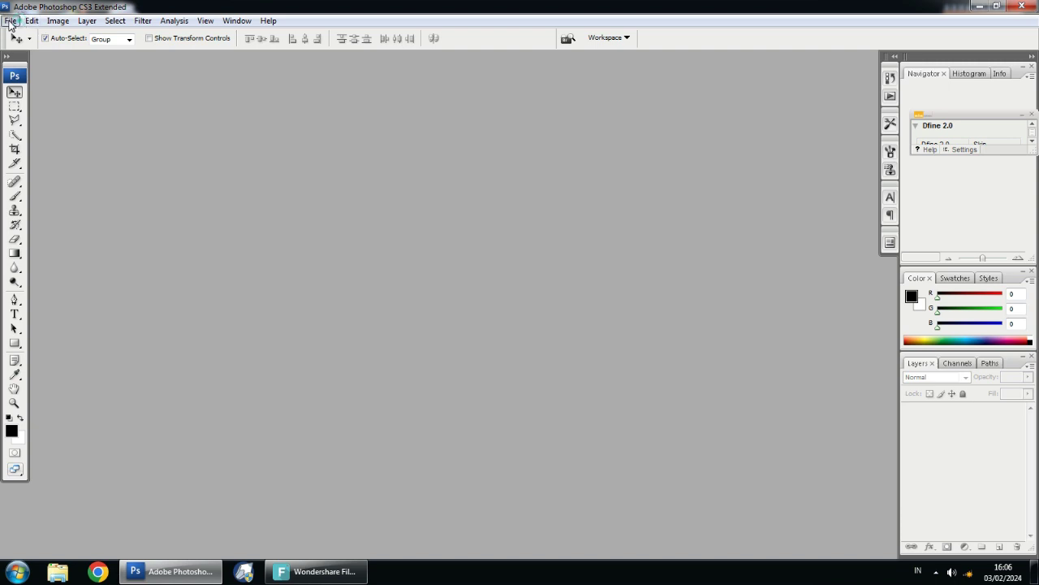
Launch Epson Scan 2 via File > Import > EPSON L3110 Series
{"action": "left_click", "coordinate": [10, 22]}
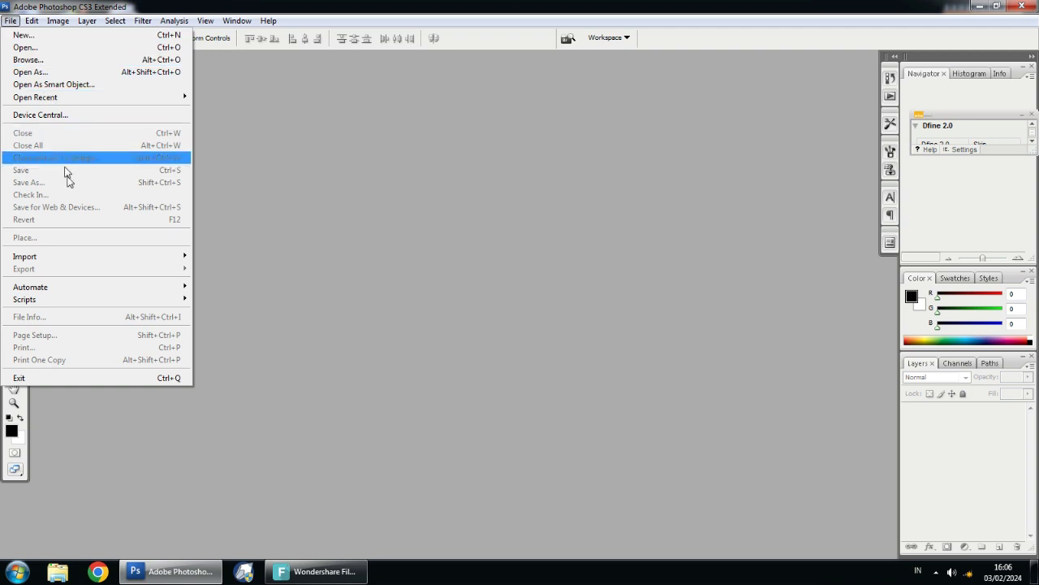
{"action": "mouse_move", "coordinate": [49, 255]}
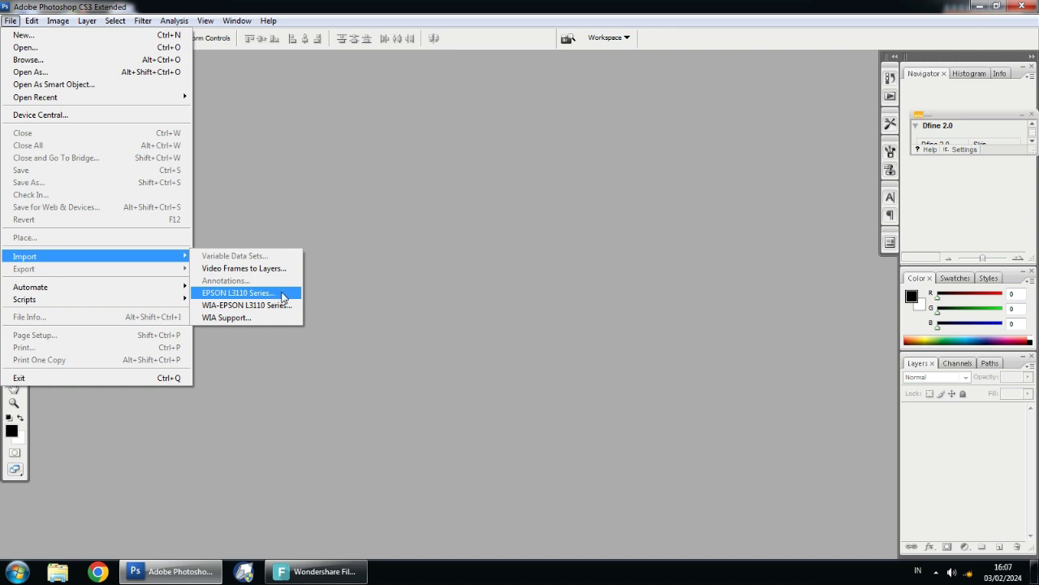
{"action": "left_click", "coordinate": [282, 294]}
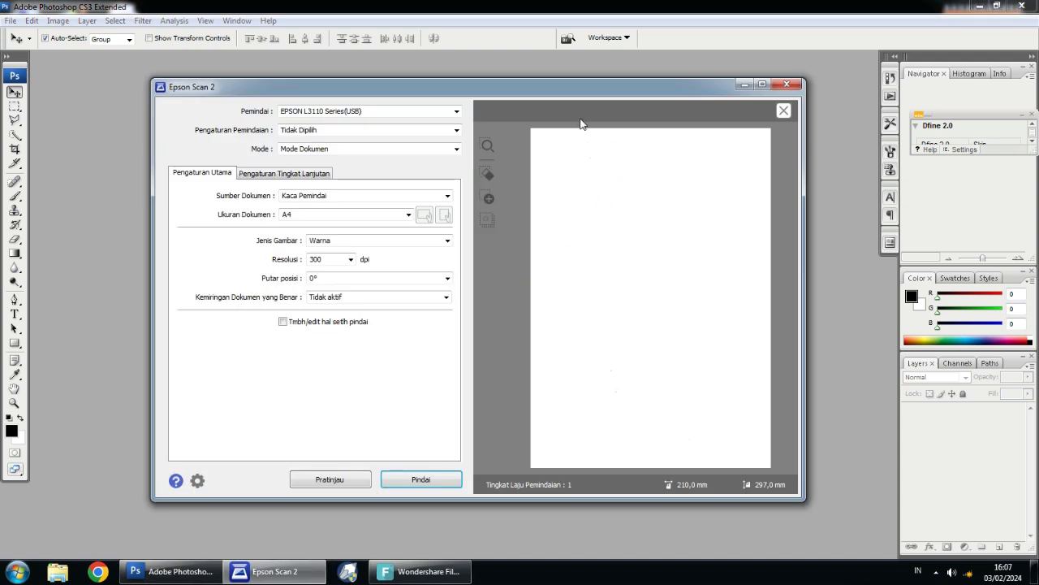
{"action": "left_click_drag", "start_coordinate": [393, 87], "coordinate": [379, 85]}
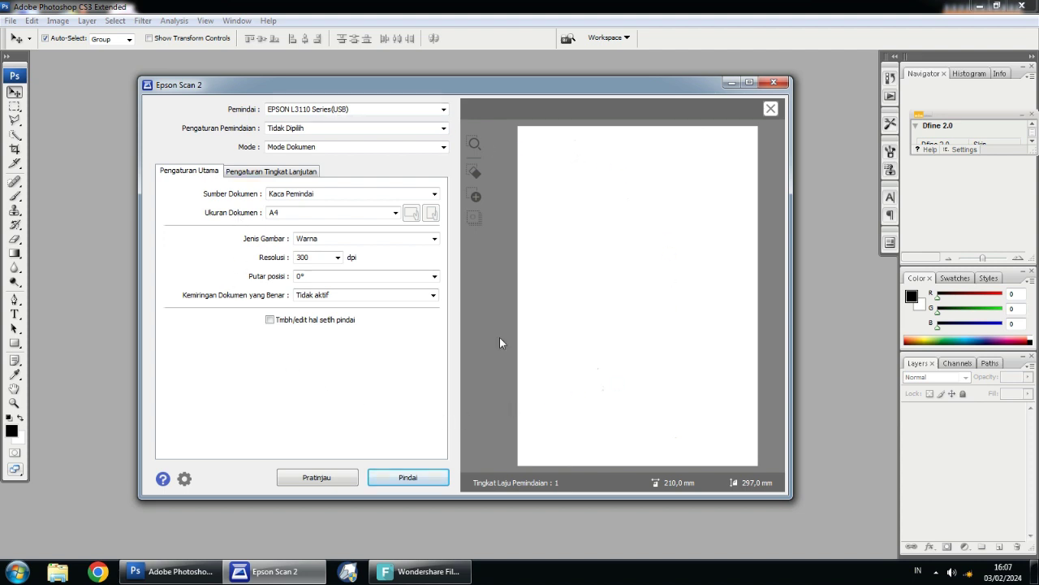
{"action": "left_click_drag", "start_coordinate": [420, 85], "coordinate": [422, 89]}
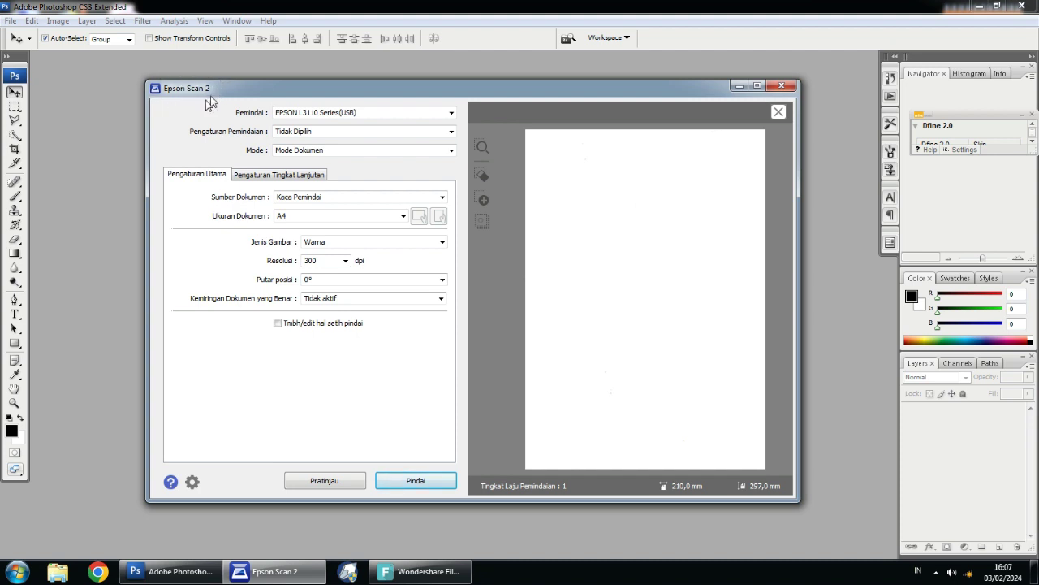
{"action": "left_click", "coordinate": [450, 115]}
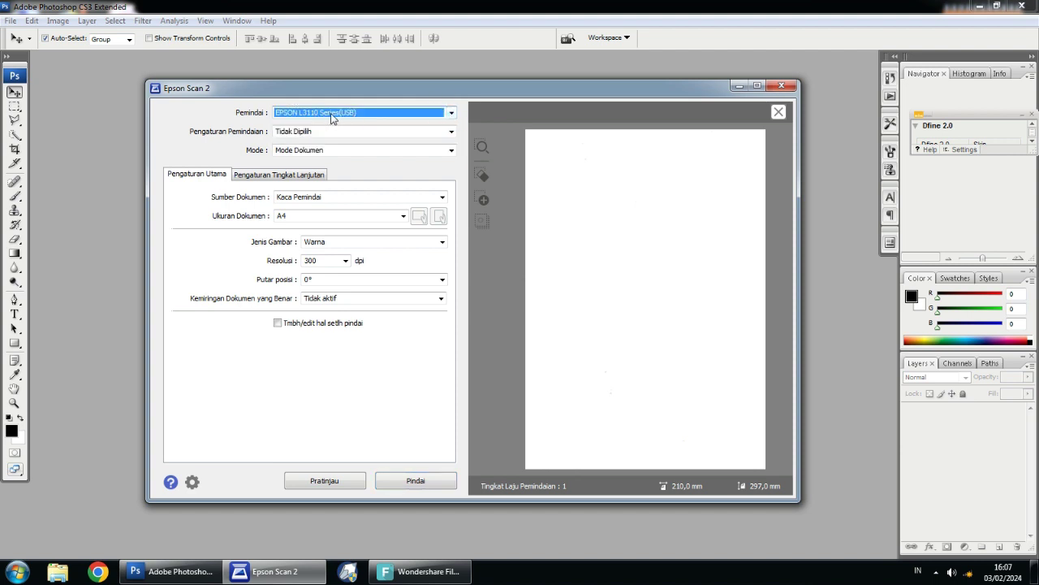
{"action": "left_click", "coordinate": [364, 116]}
{"action": "left_click", "coordinate": [452, 150]}
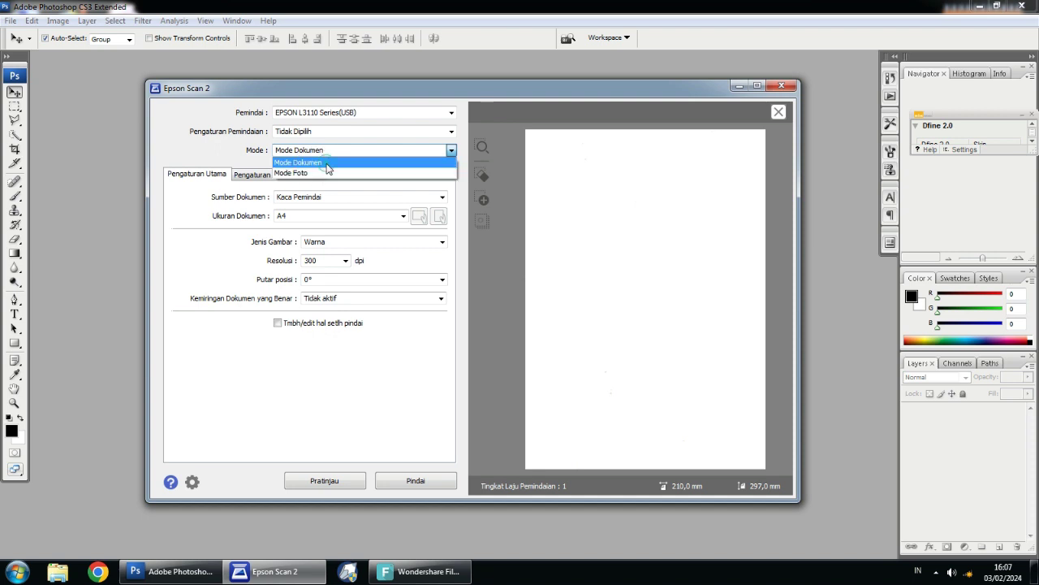
{"action": "left_click", "coordinate": [329, 163]}
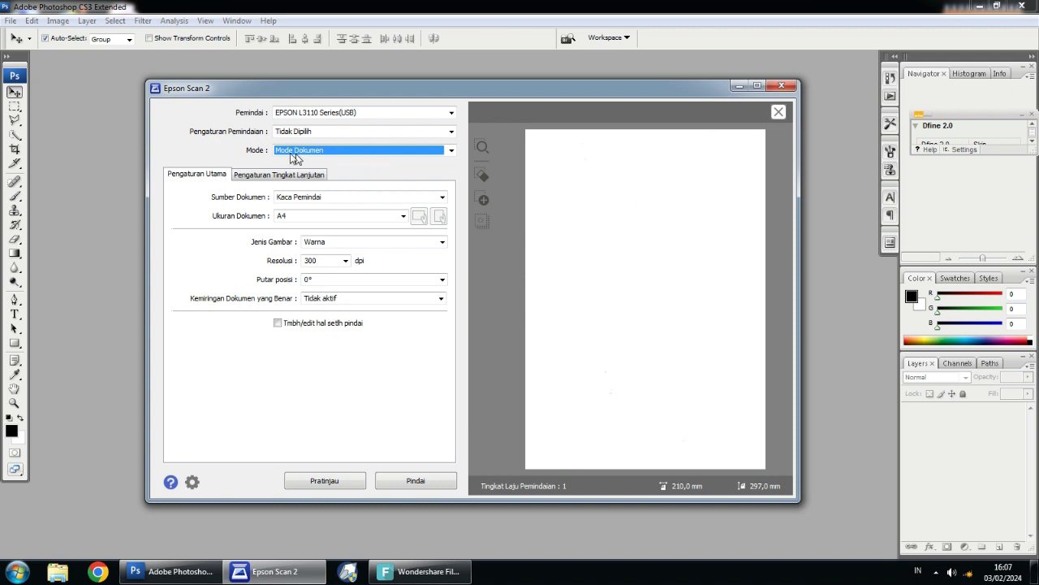
{"action": "left_click", "coordinate": [364, 155]}
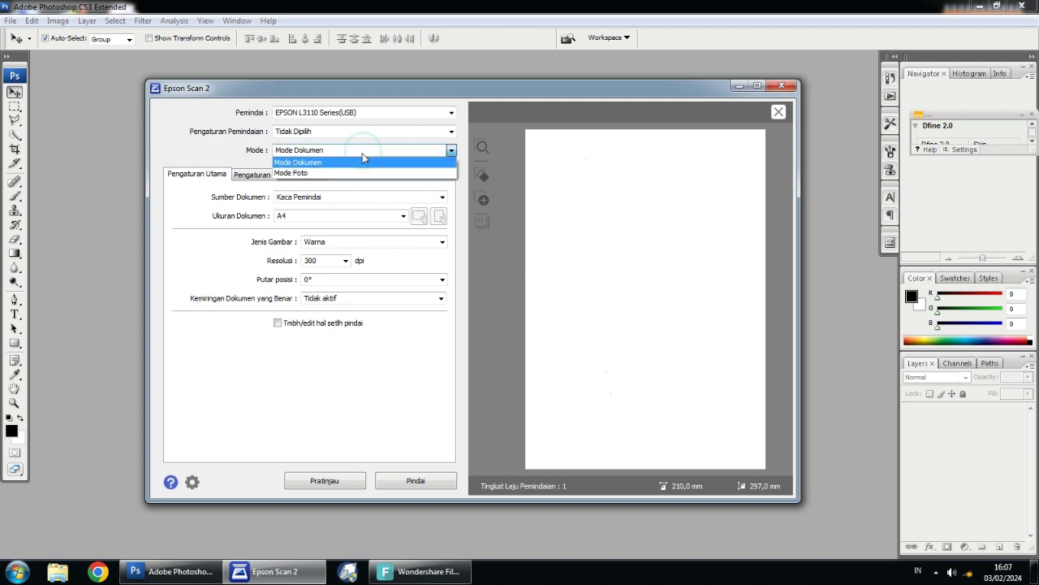
{"action": "left_click", "coordinate": [309, 173]}
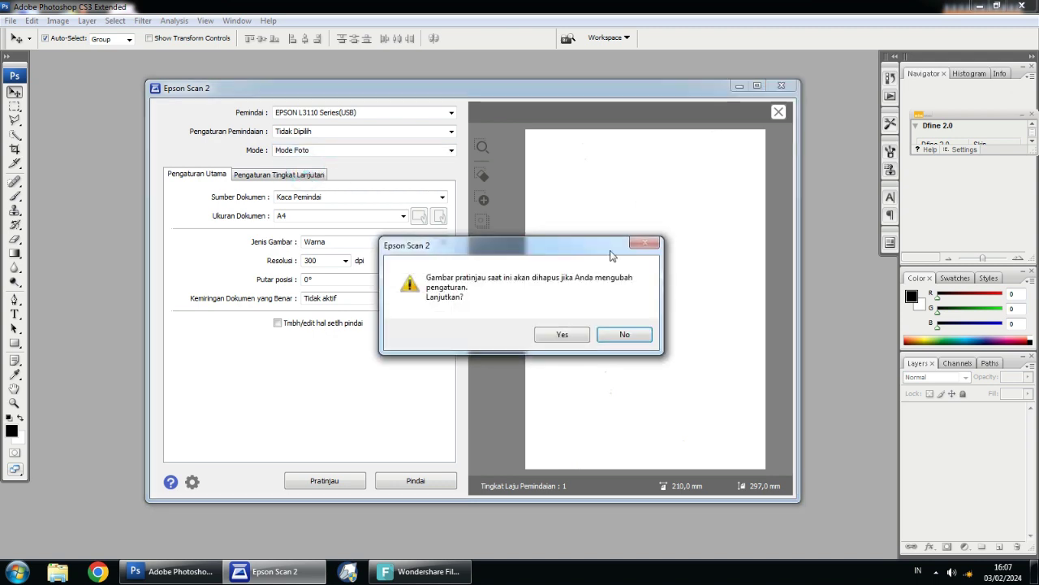
{"action": "left_click", "coordinate": [625, 335]}
{"action": "left_click", "coordinate": [386, 151]}
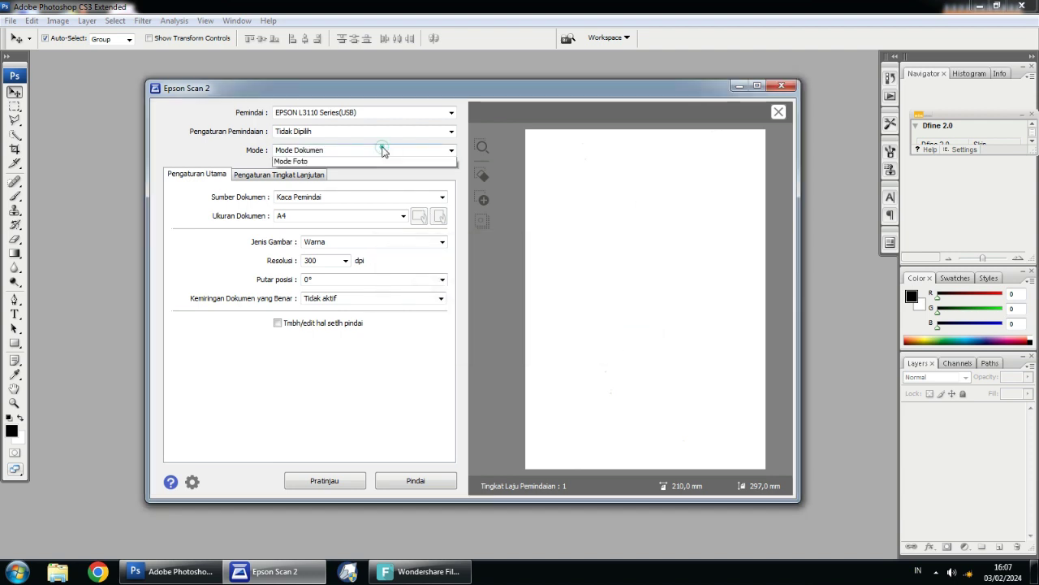
{"action": "left_click", "coordinate": [359, 164]}
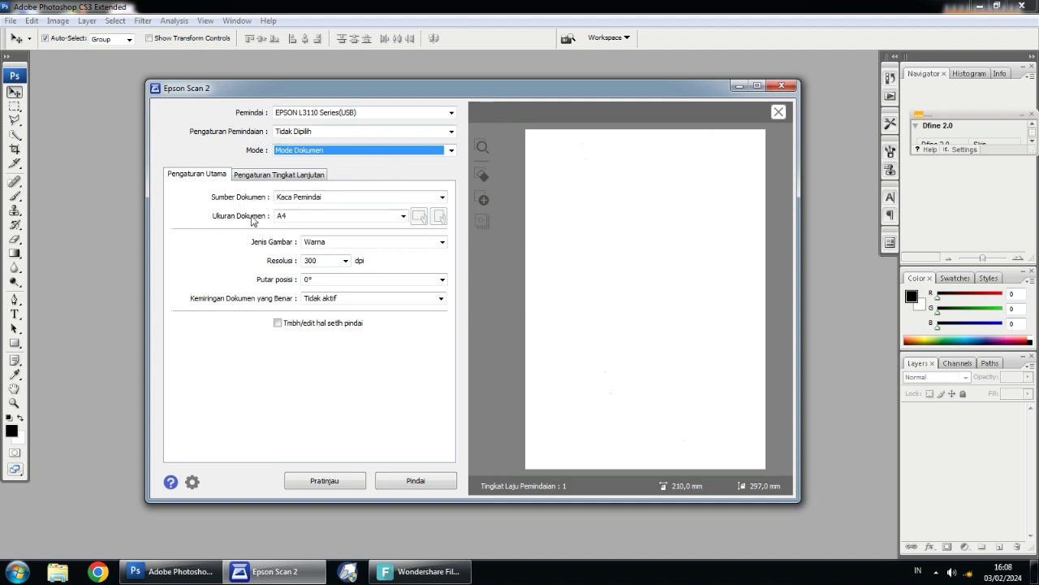
{"action": "left_click", "coordinate": [404, 217]}
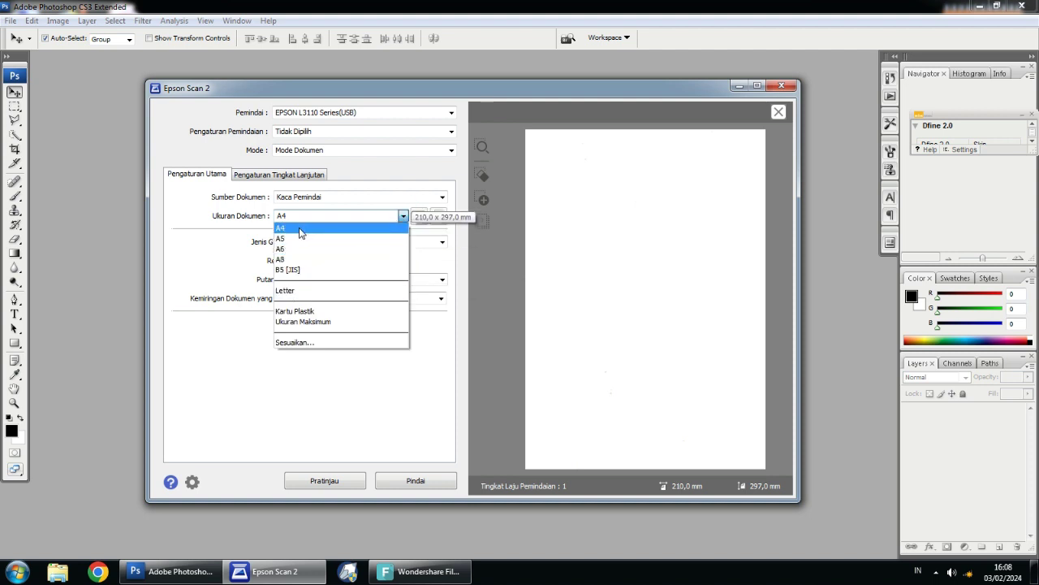
{"action": "left_click", "coordinate": [318, 229]}
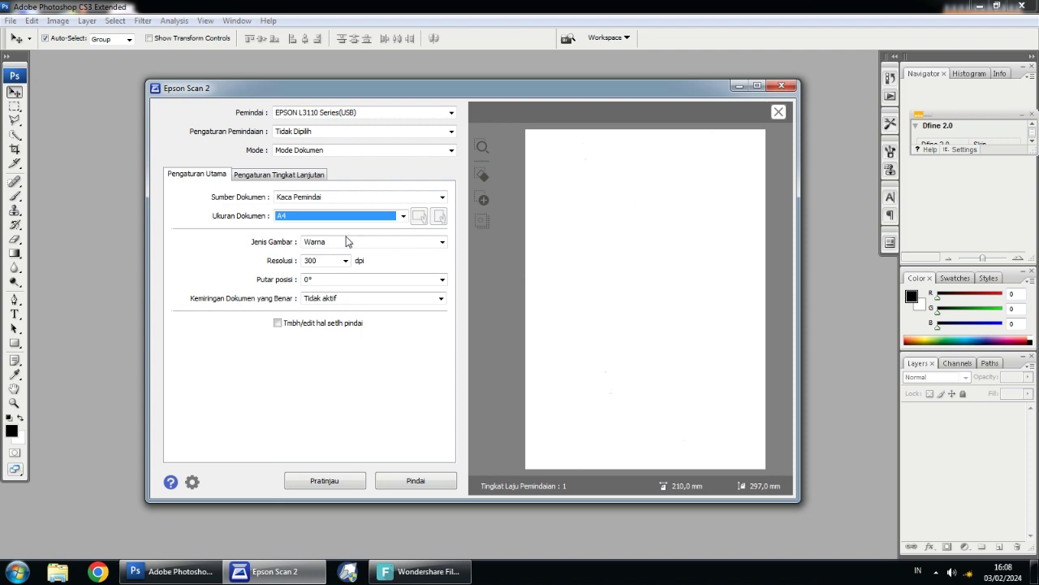
{"action": "left_click", "coordinate": [442, 244]}
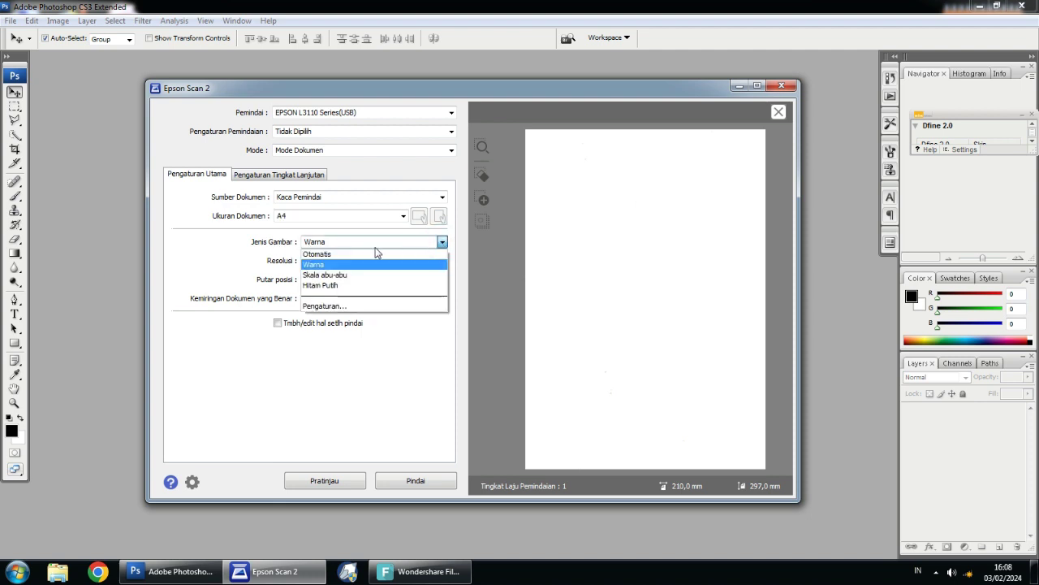
{"action": "left_click", "coordinate": [326, 266]}
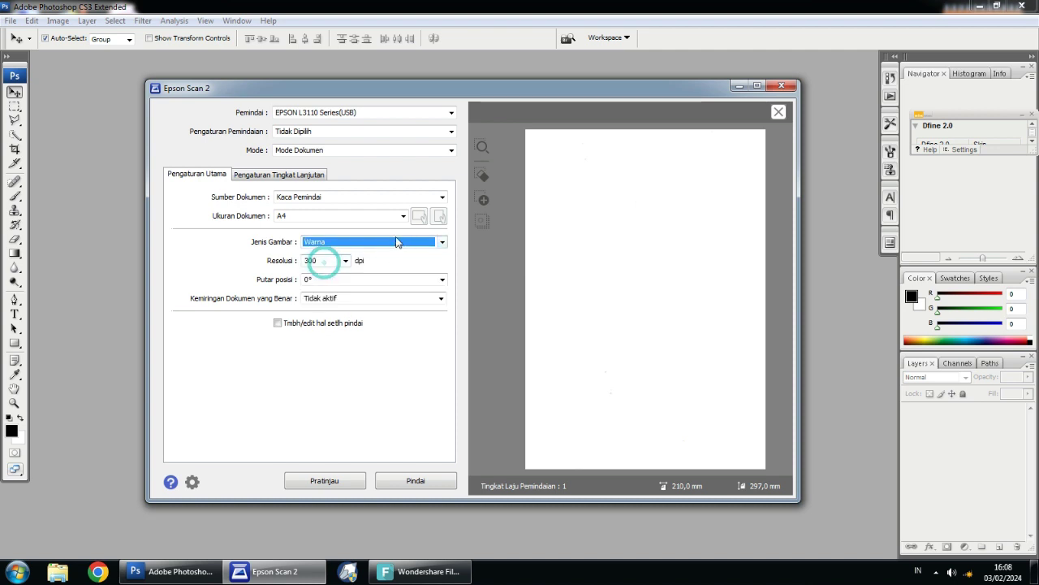
{"action": "left_click", "coordinate": [325, 261]}
{"action": "left_click", "coordinate": [324, 261]}
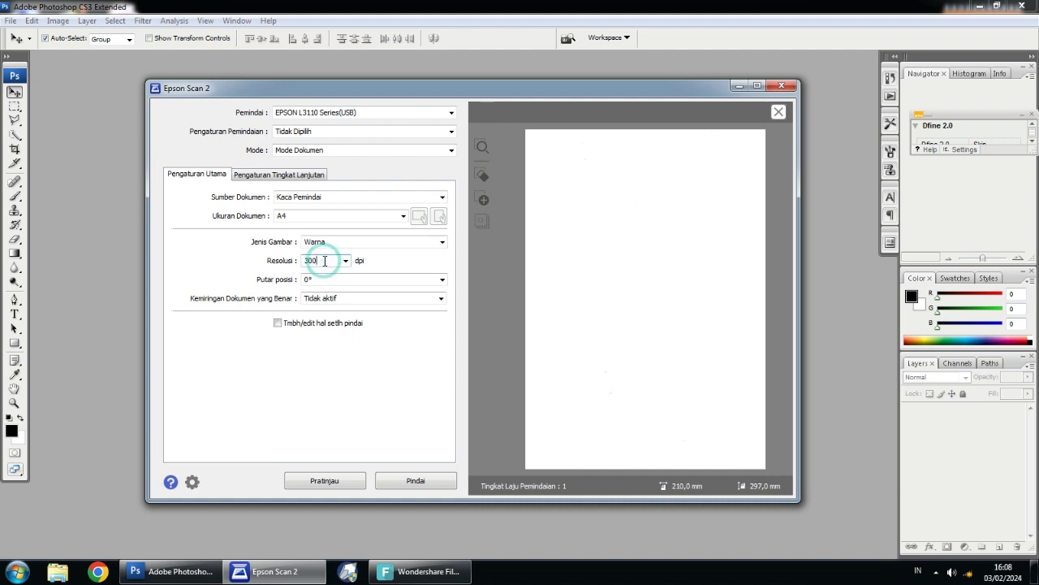
{"action": "left_click_drag", "start_coordinate": [325, 260], "coordinate": [286, 265]}
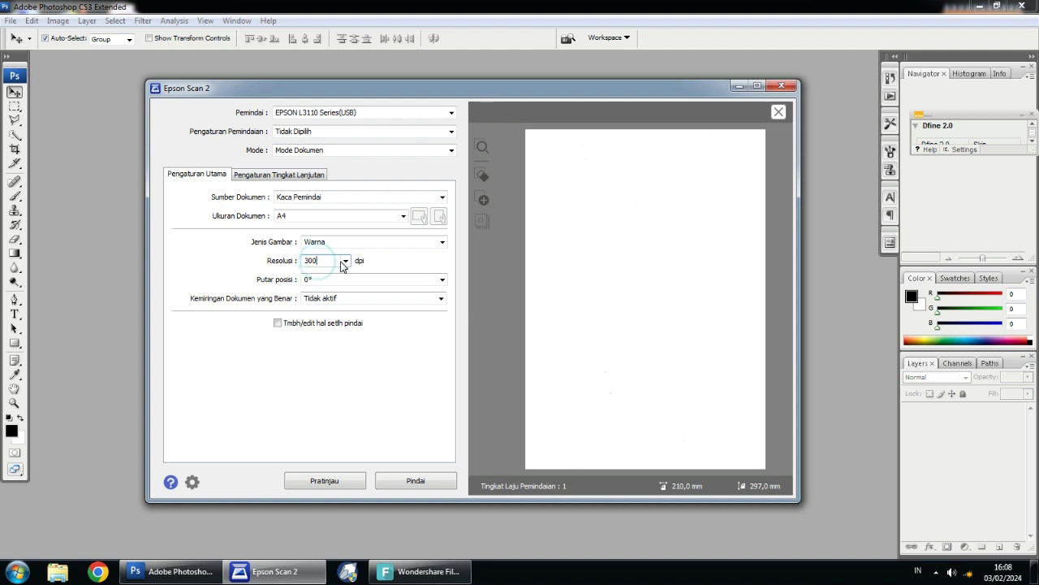
{"action": "left_click", "coordinate": [346, 260]}
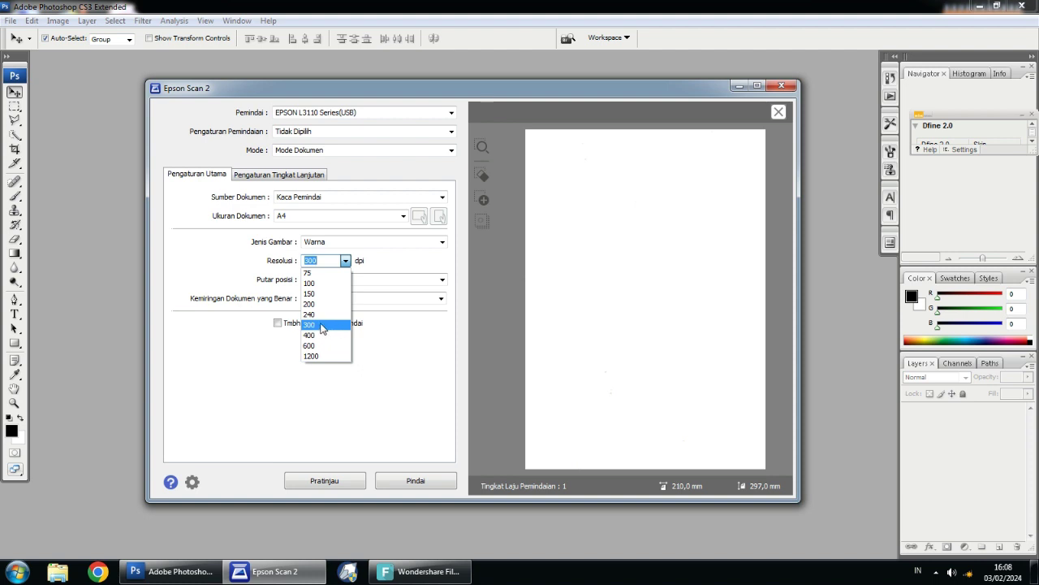
{"action": "left_click", "coordinate": [322, 325]}
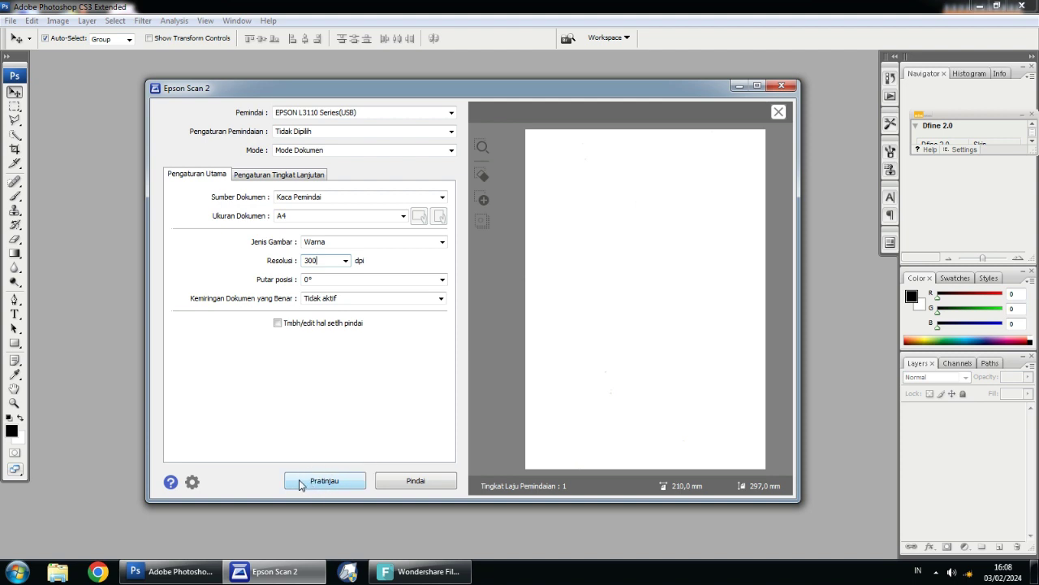
Preview the glass, frame the red-background ID photo at 32,5 × 43,7 mm, and scan it
{"action": "left_click", "coordinate": [354, 483]}
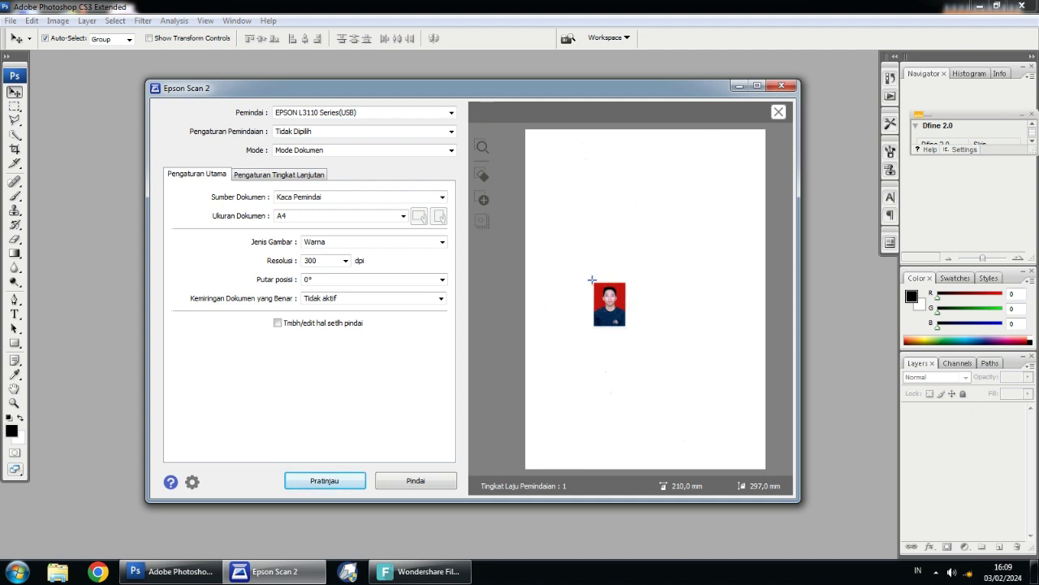
{"action": "left_click_drag", "start_coordinate": [592, 280], "coordinate": [628, 329]}
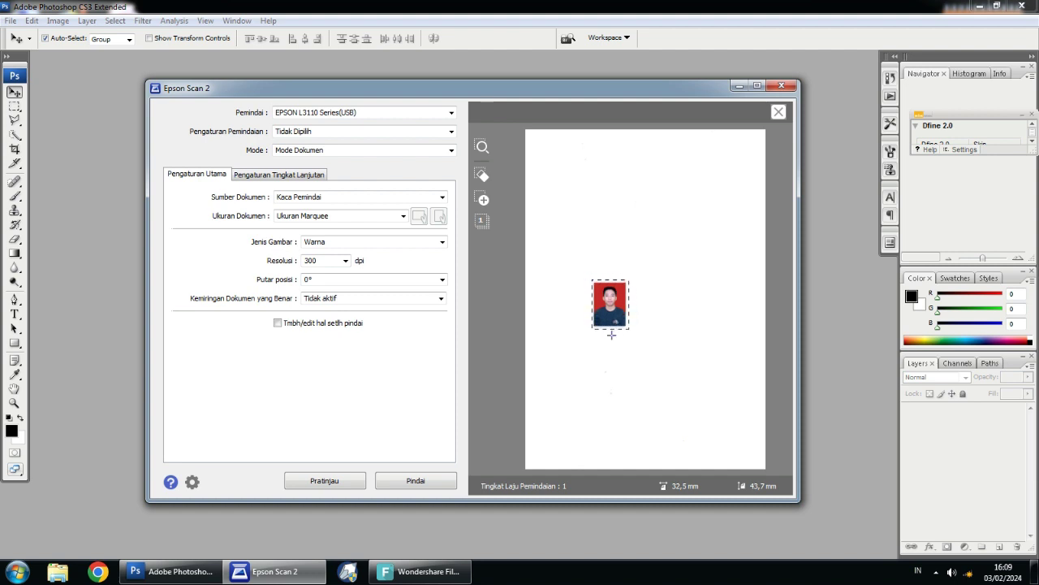
{"action": "left_click", "coordinate": [435, 484]}
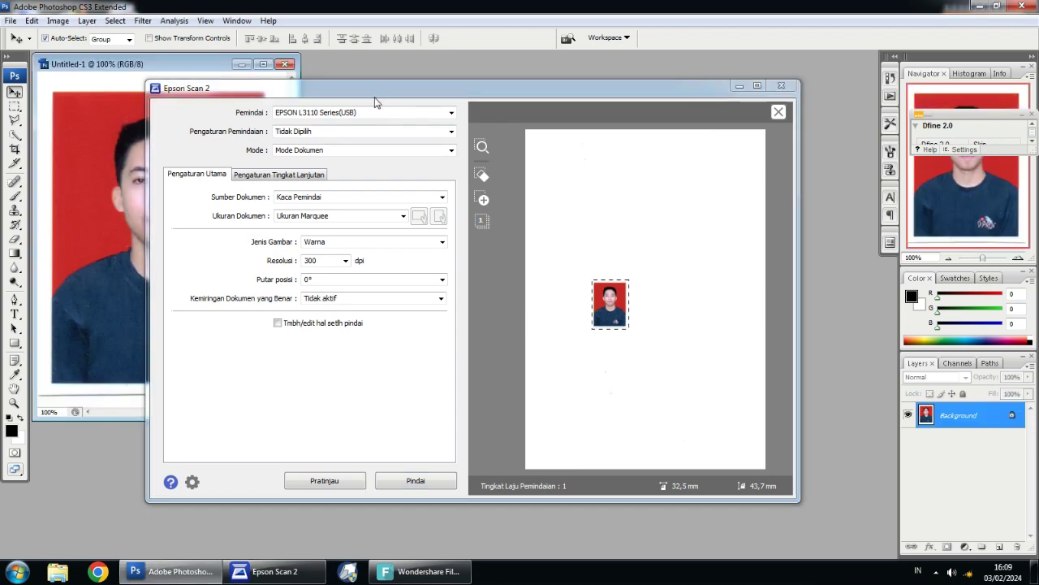
Clear the scan marquee, close Epson Scan 2, and reposition the Untitled-1 photo window
{"action": "left_click_drag", "start_coordinate": [375, 97], "coordinate": [514, 88]}
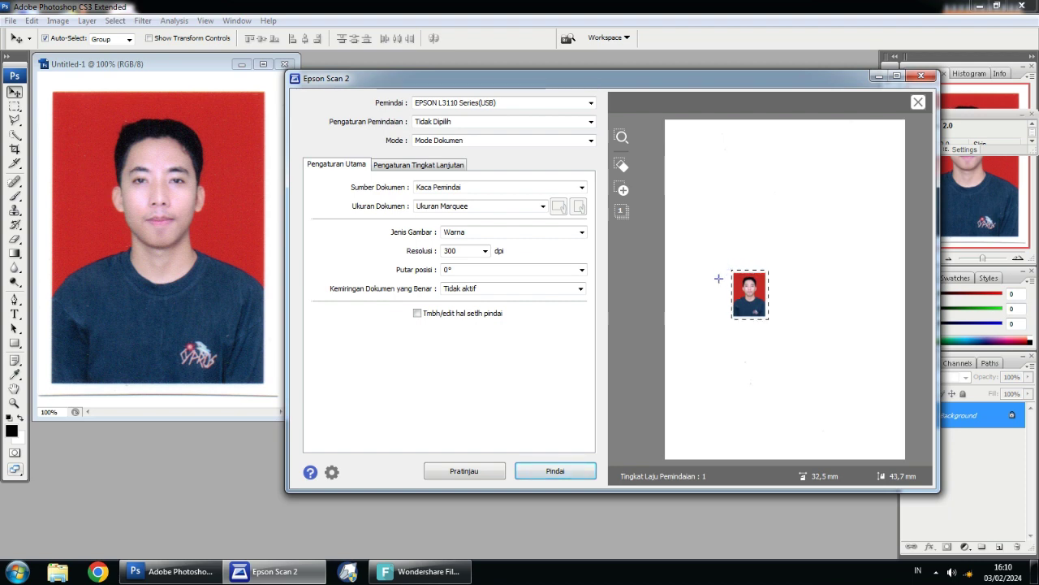
{"action": "left_click", "coordinate": [621, 167]}
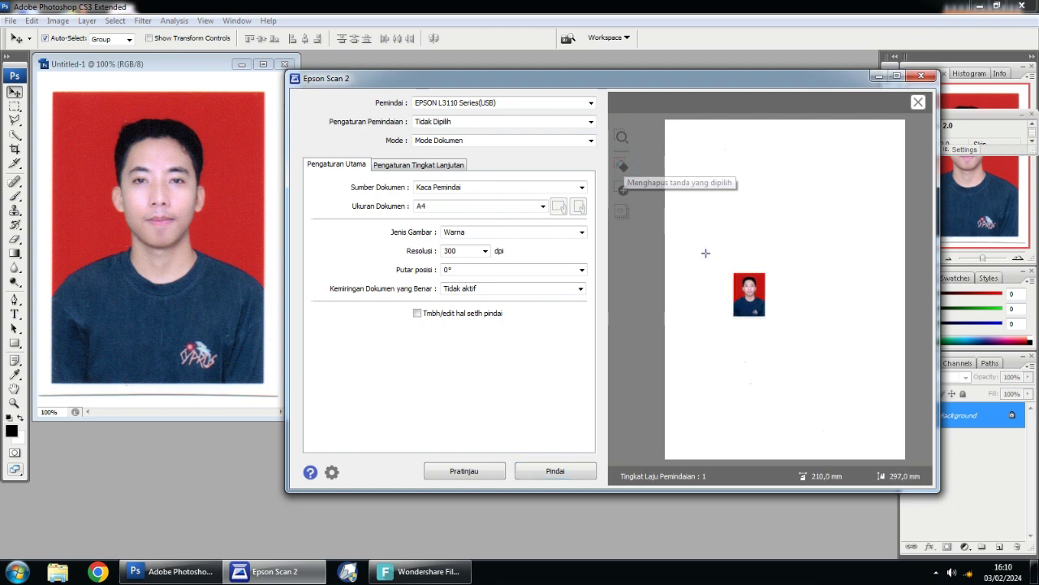
{"action": "left_click", "coordinate": [920, 77]}
{"action": "left_click_drag", "start_coordinate": [183, 64], "coordinate": [253, 84]}
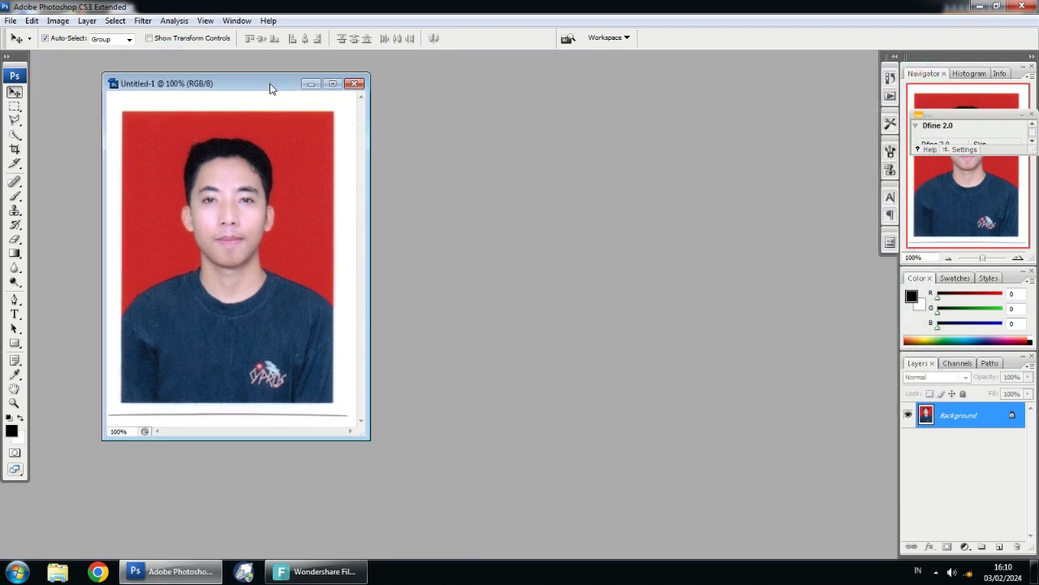
Enlarge the photo window and begin Save As into Local Disk (D:)
{"action": "left_click_drag", "start_coordinate": [365, 439], "coordinate": [402, 473]}
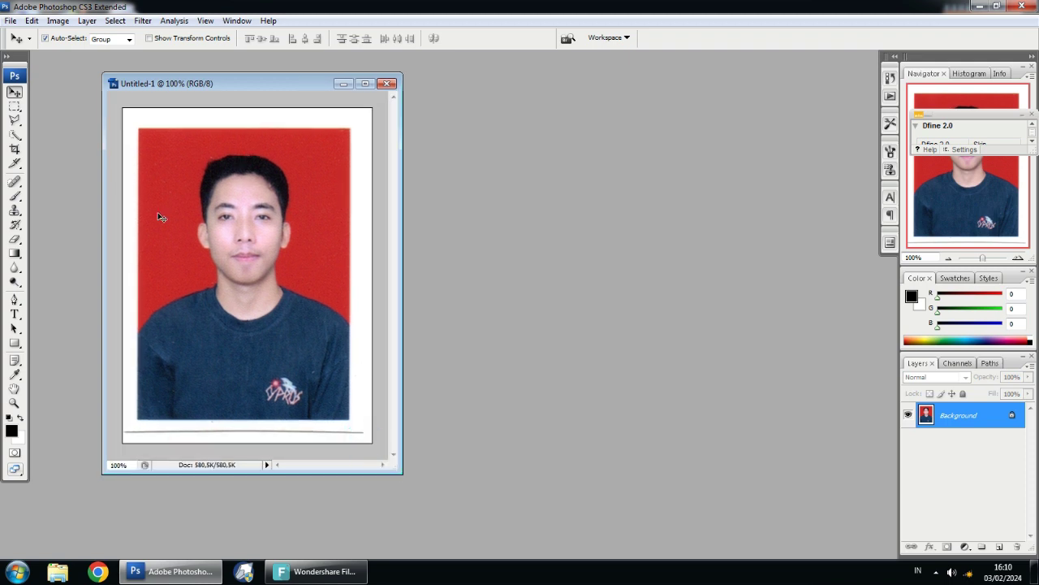
{"action": "left_click", "coordinate": [10, 21]}
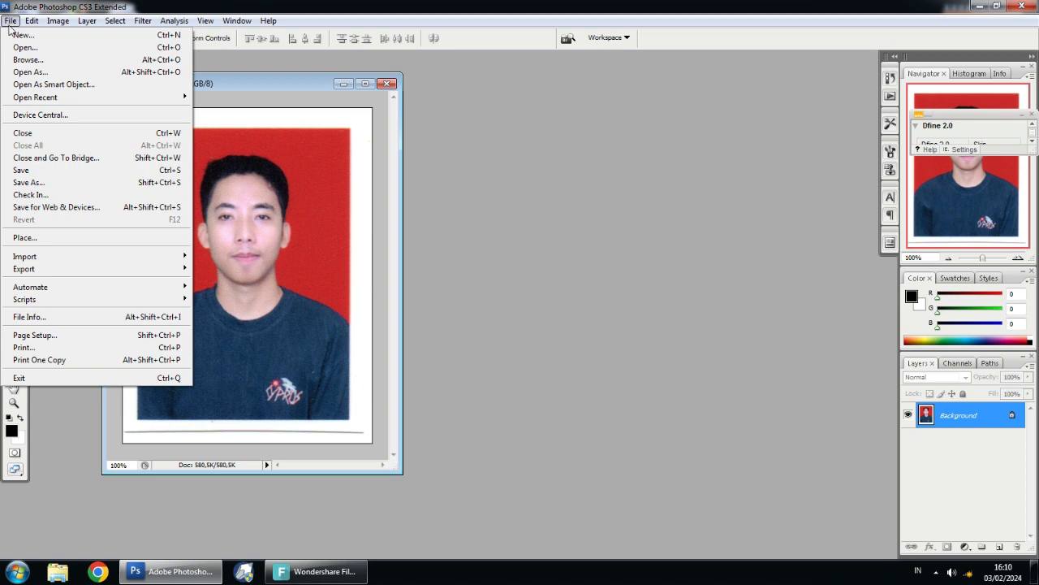
{"action": "left_click", "coordinate": [80, 184]}
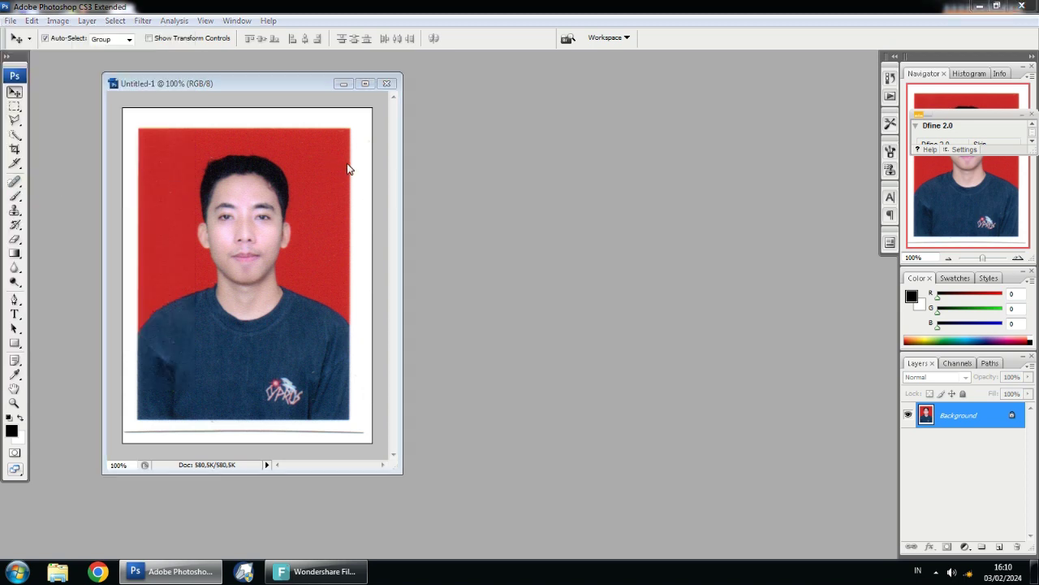
{"action": "left_click", "coordinate": [367, 231]}
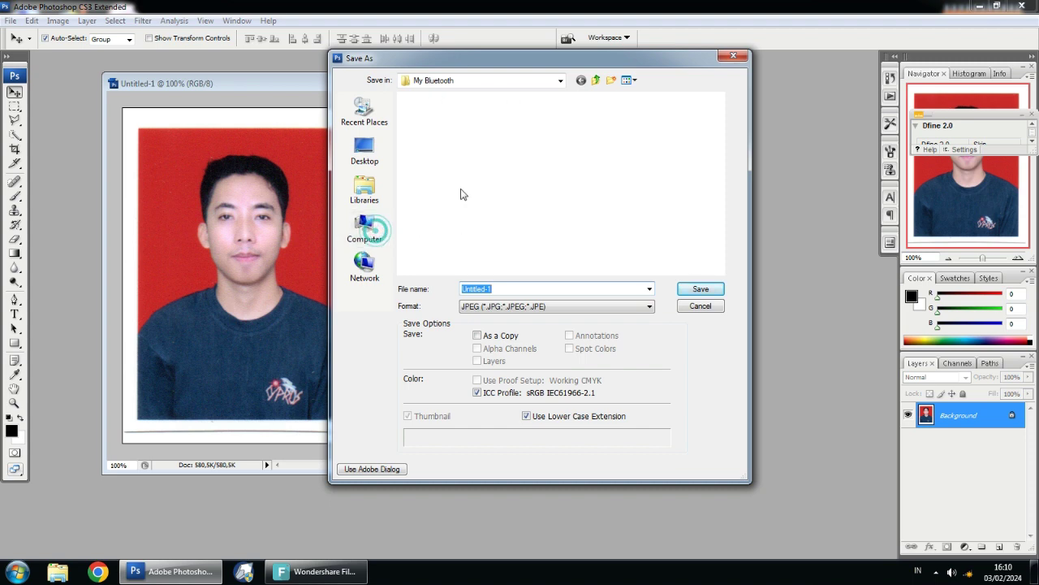
{"action": "double_click", "coordinate": [601, 122]}
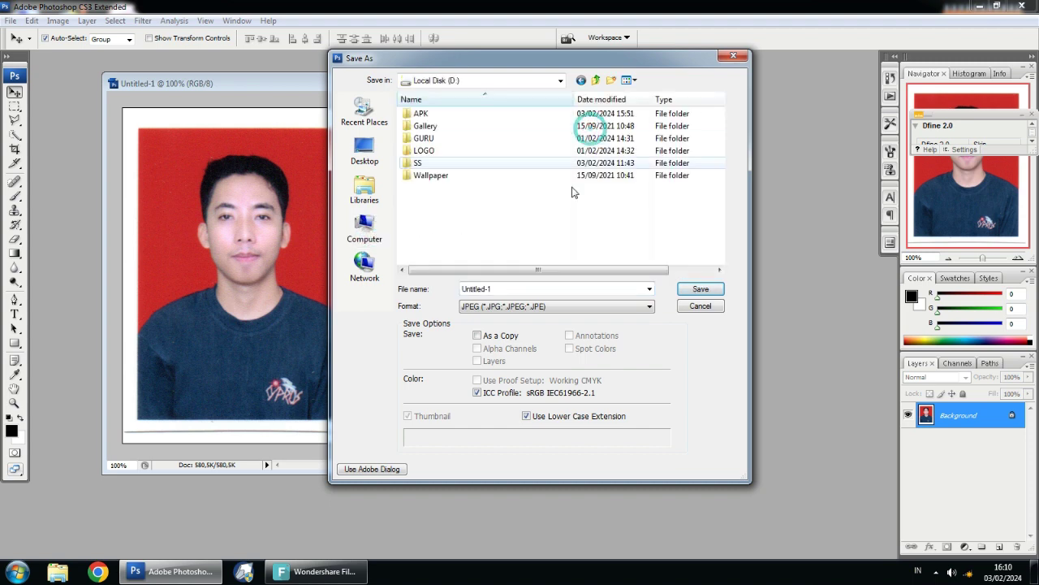
Save the photo as pas foto.jpg with default JPEG options, then minimize it
{"action": "double_click", "coordinate": [510, 289]}
{"action": "type", "text": "pas foto"}
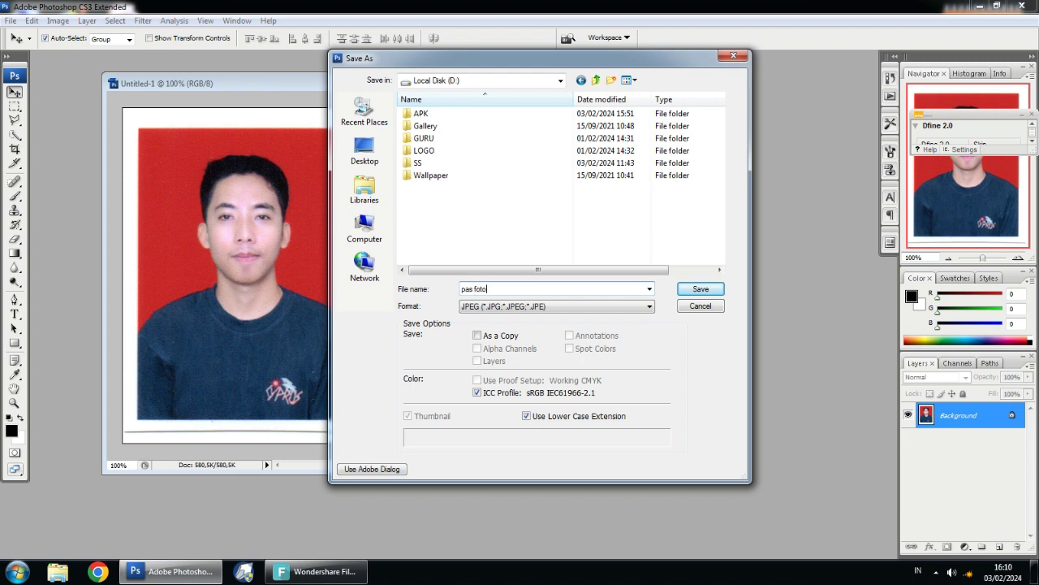
{"action": "left_click", "coordinate": [499, 309]}
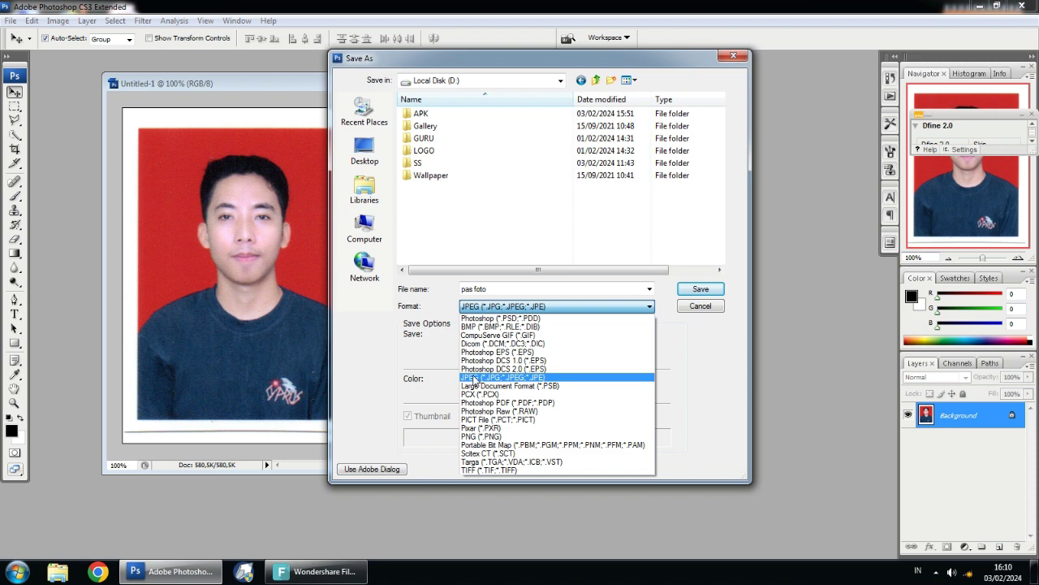
{"action": "left_click", "coordinate": [549, 382]}
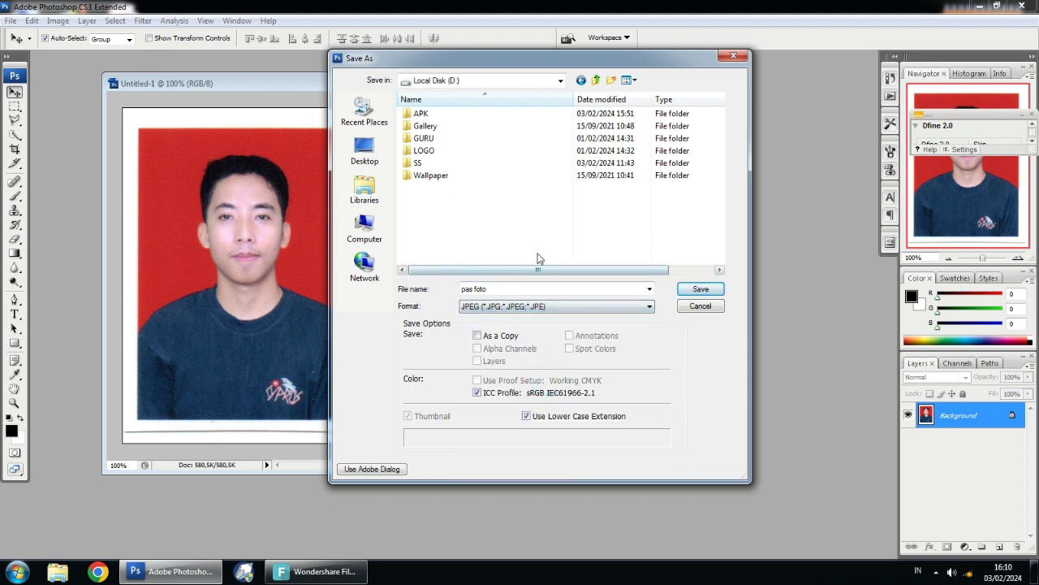
{"action": "left_click", "coordinate": [697, 290]}
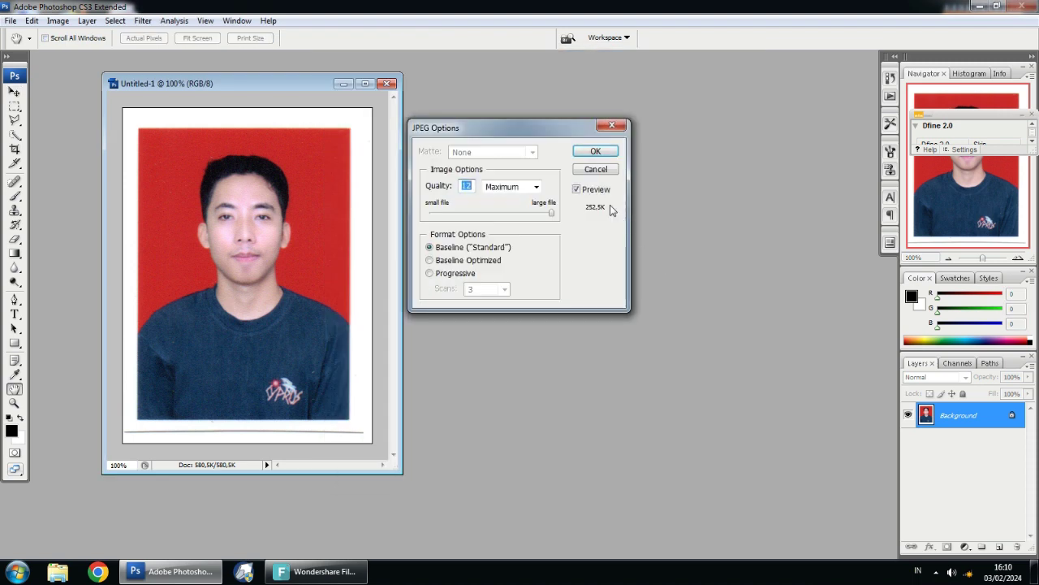
{"action": "left_click", "coordinate": [596, 152]}
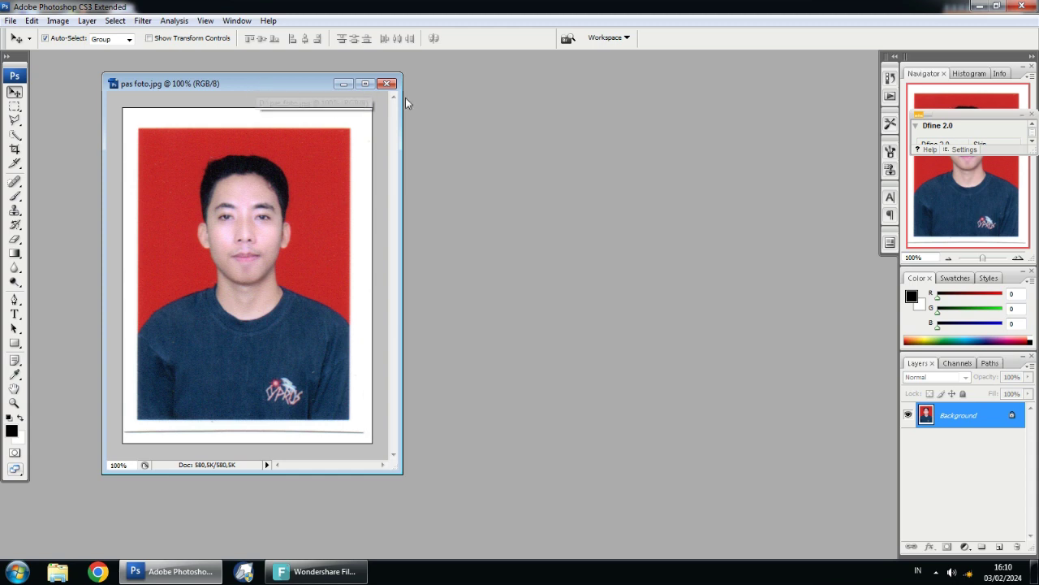
{"action": "left_click", "coordinate": [342, 84]}
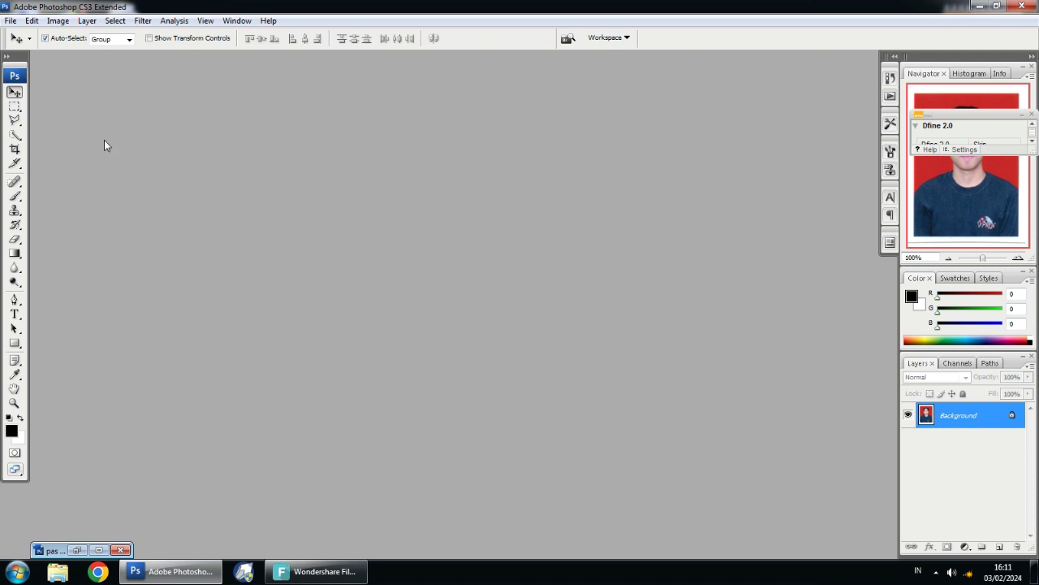
Bring up the File menu to reach the EPSON L3110 Series import again
{"action": "left_click", "coordinate": [11, 21]}
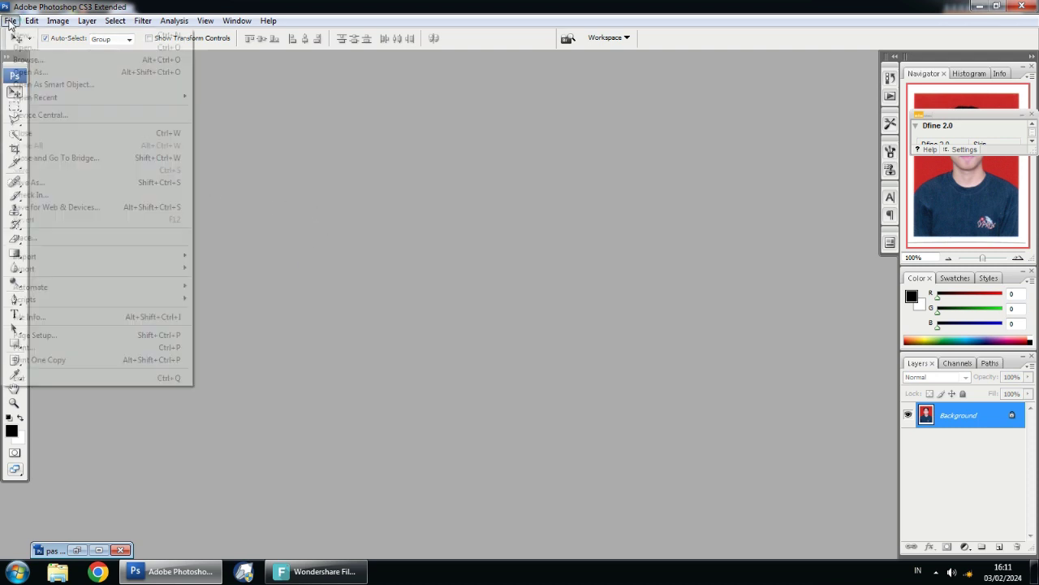
{"action": "mouse_move", "coordinate": [49, 256]}
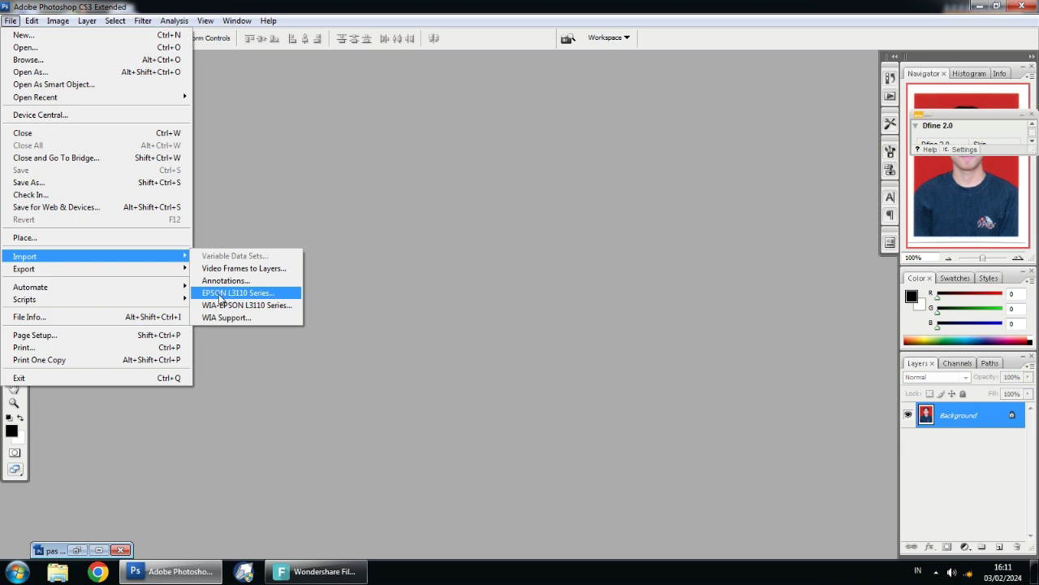
Launch Epson Scan 2, preview the full A4 DAFTAR MAIN FUTSAL form, and scan it
{"action": "left_click", "coordinate": [276, 294]}
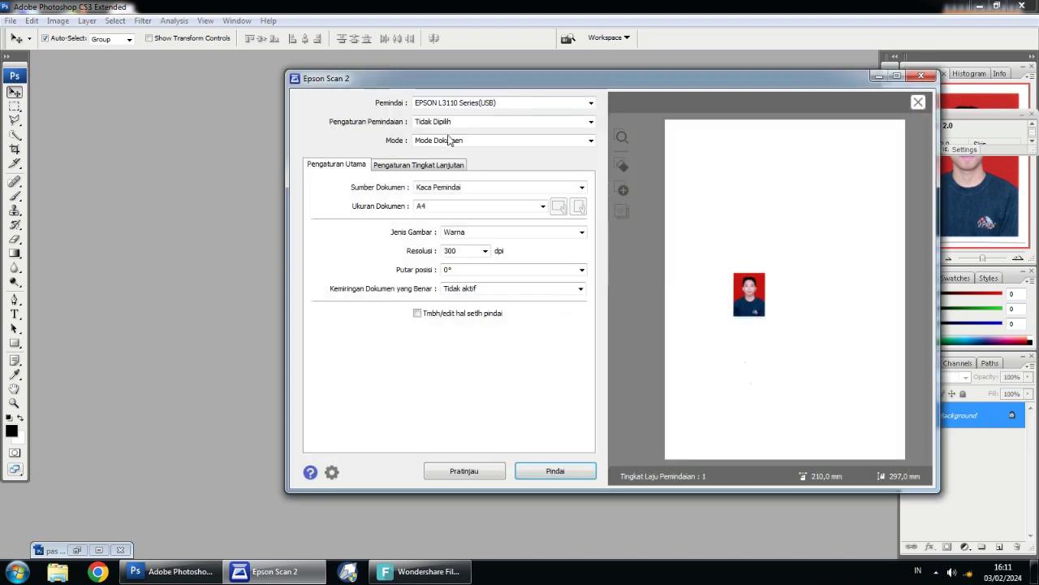
{"action": "left_click_drag", "start_coordinate": [682, 79], "coordinate": [589, 77]}
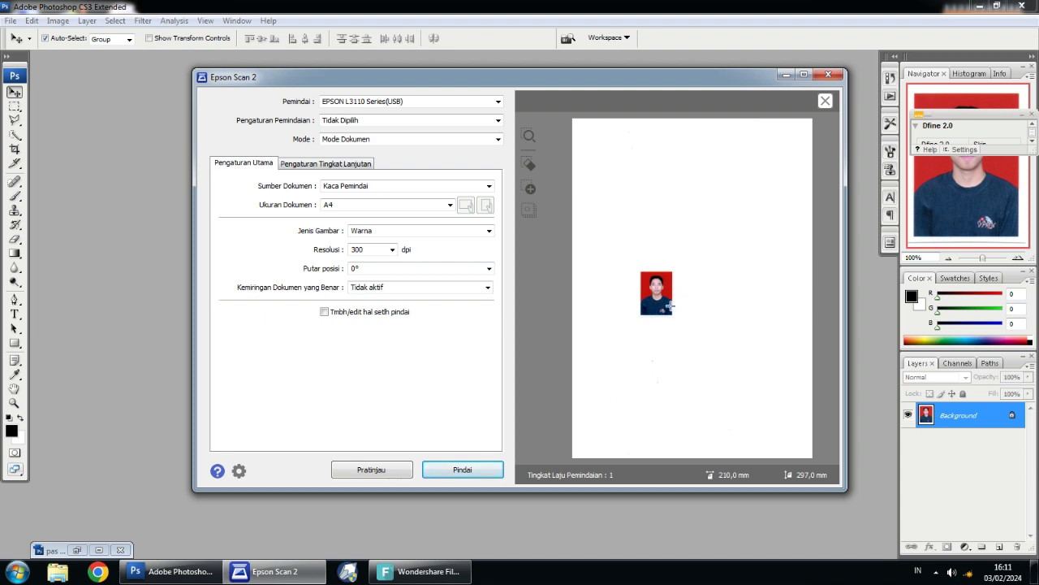
{"action": "left_click", "coordinate": [344, 474]}
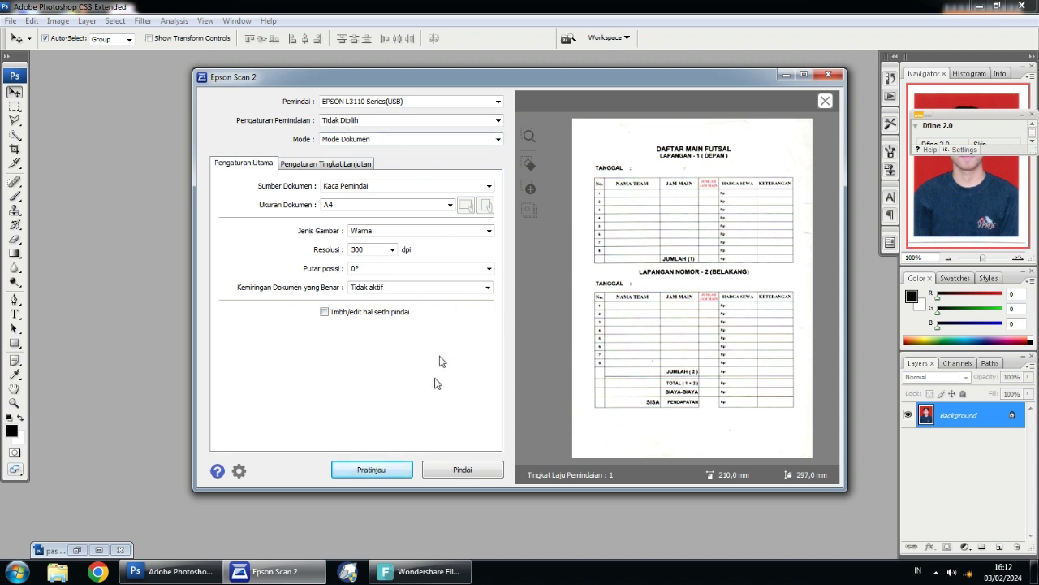
{"action": "left_click", "coordinate": [481, 473]}
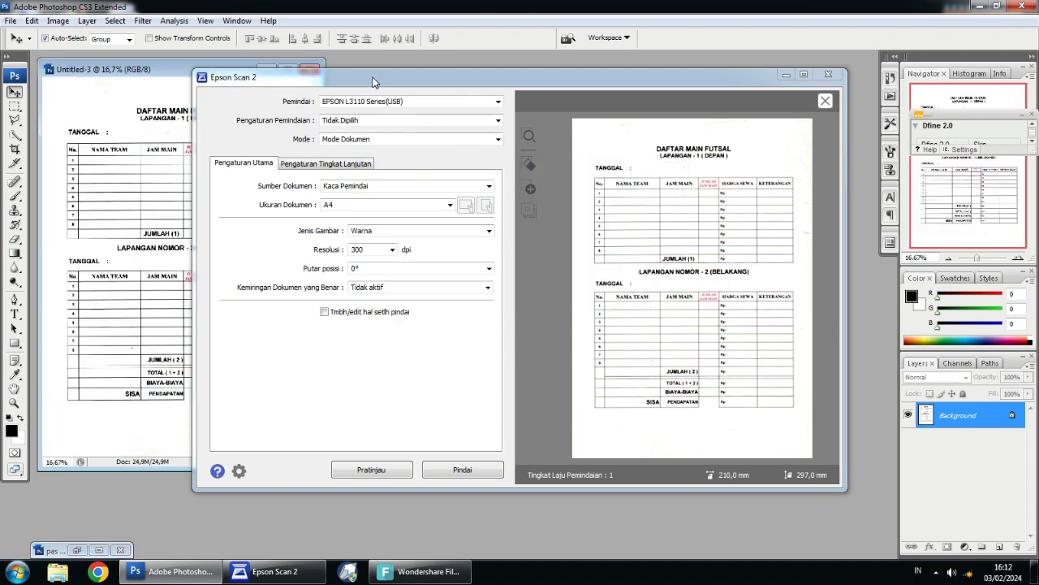
Close Epson Scan 2 and resize the Untitled-3 form window to show the whole page
{"action": "left_click_drag", "start_coordinate": [367, 78], "coordinate": [423, 82]}
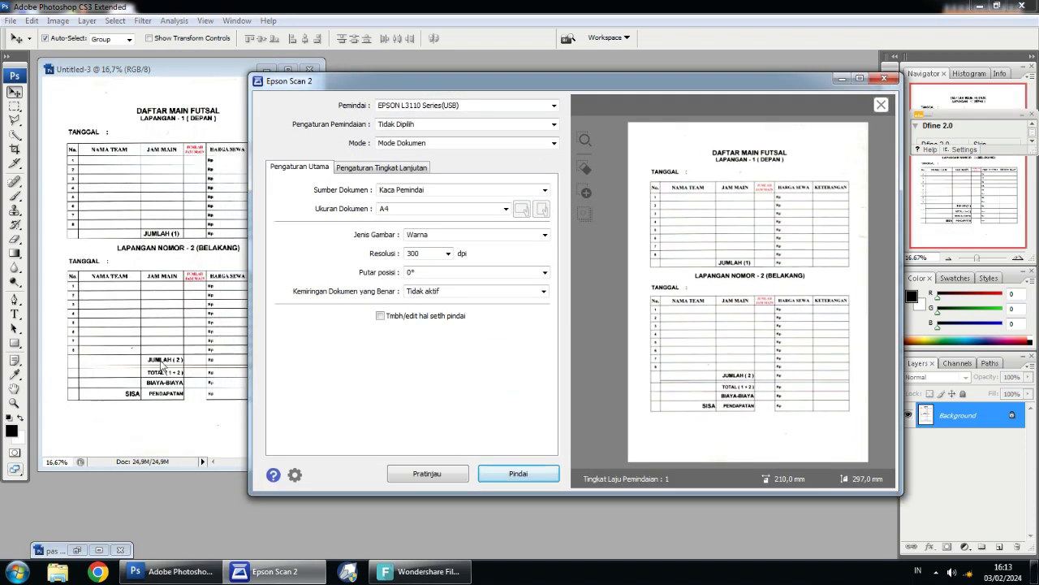
{"action": "left_click_drag", "start_coordinate": [354, 84], "coordinate": [398, 120]}
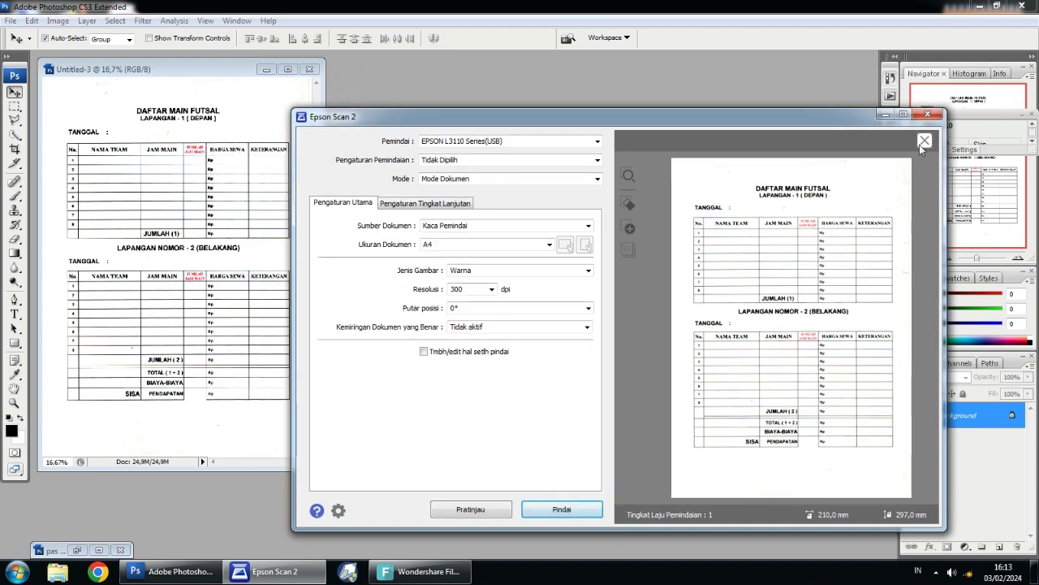
{"action": "left_click", "coordinate": [930, 115]}
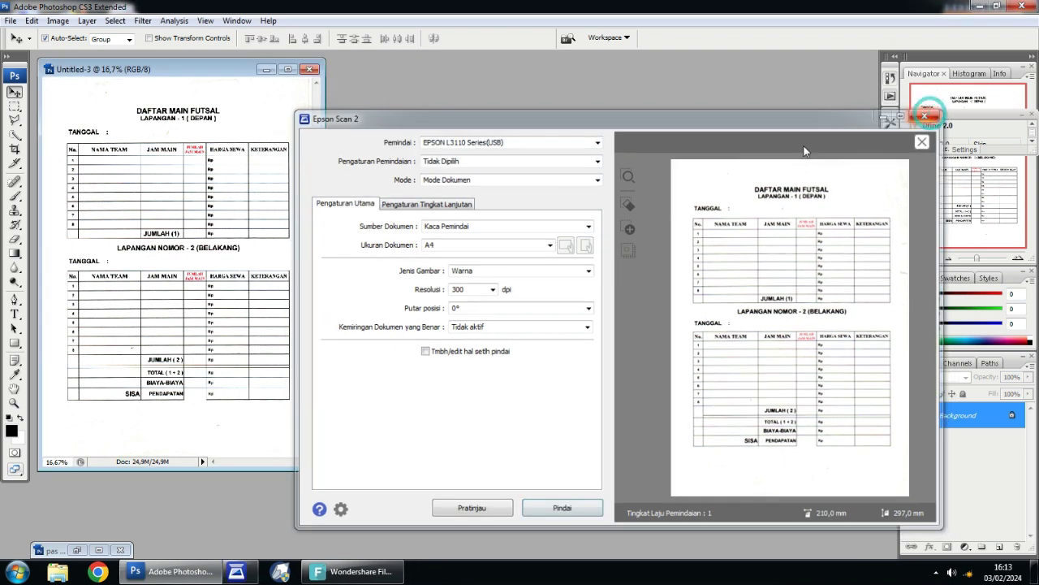
{"action": "left_click_drag", "start_coordinate": [226, 72], "coordinate": [315, 85]}
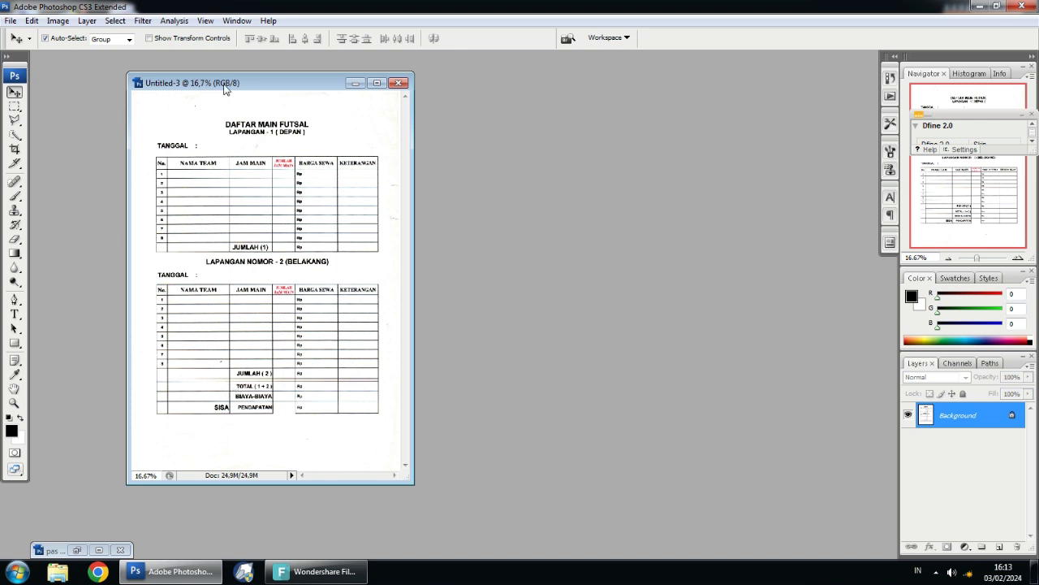
{"action": "left_click_drag", "start_coordinate": [188, 82], "coordinate": [209, 75]}
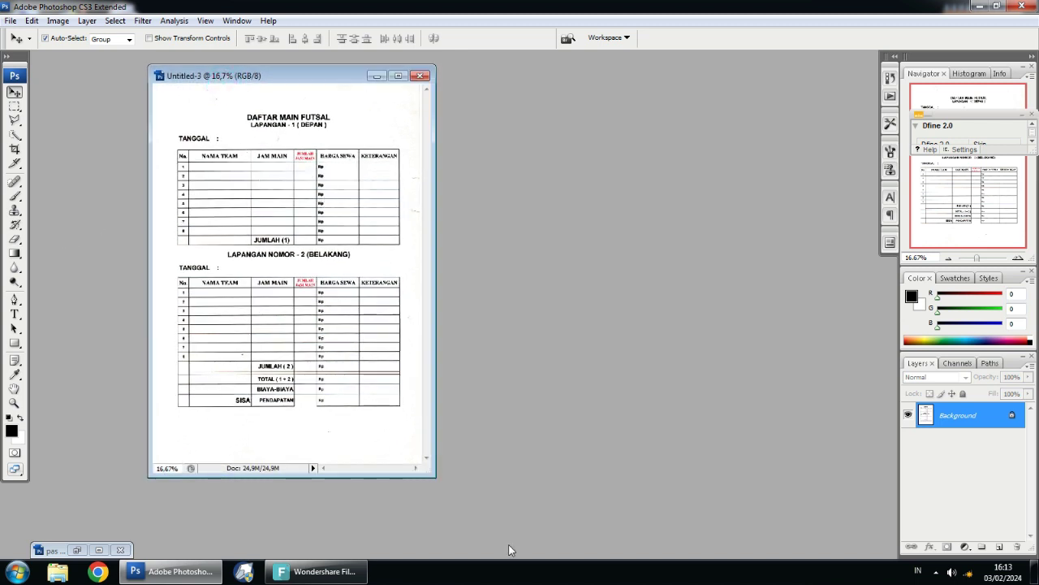
{"action": "left_click_drag", "start_coordinate": [436, 477], "coordinate": [484, 501]}
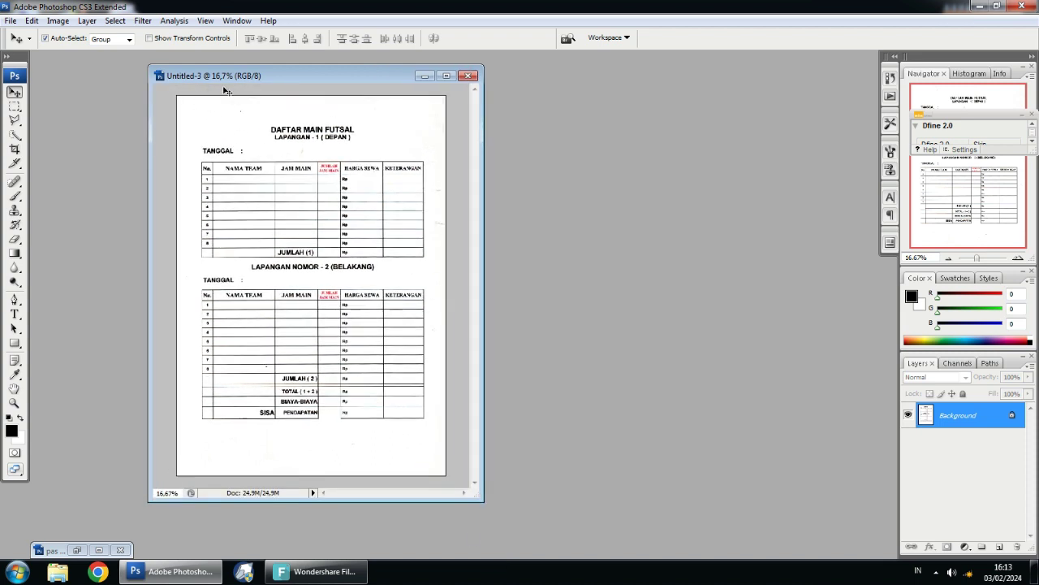
{"action": "left_click_drag", "start_coordinate": [229, 75], "coordinate": [211, 75]}
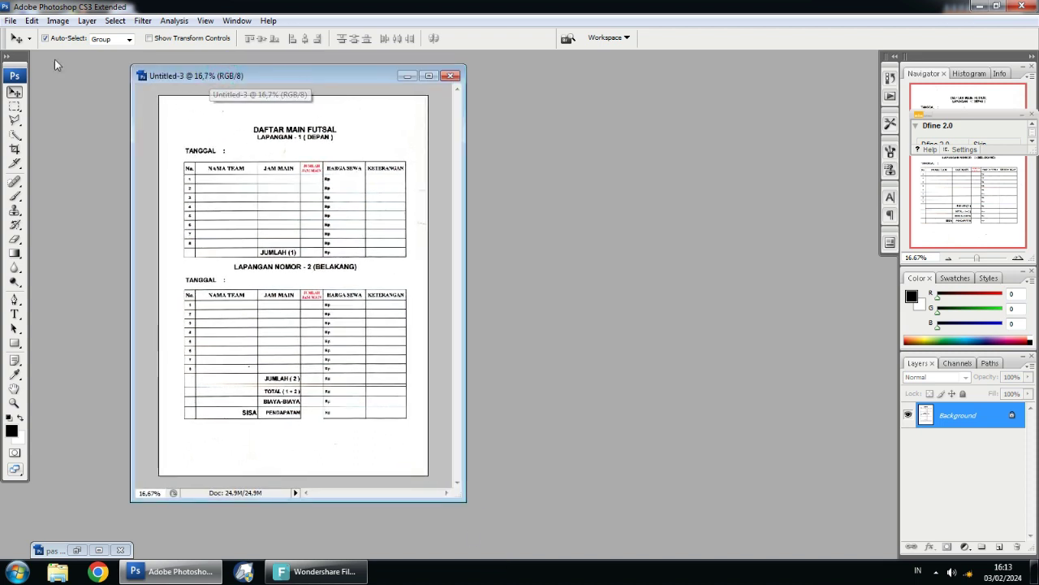
{"action": "left_click", "coordinate": [10, 21]}
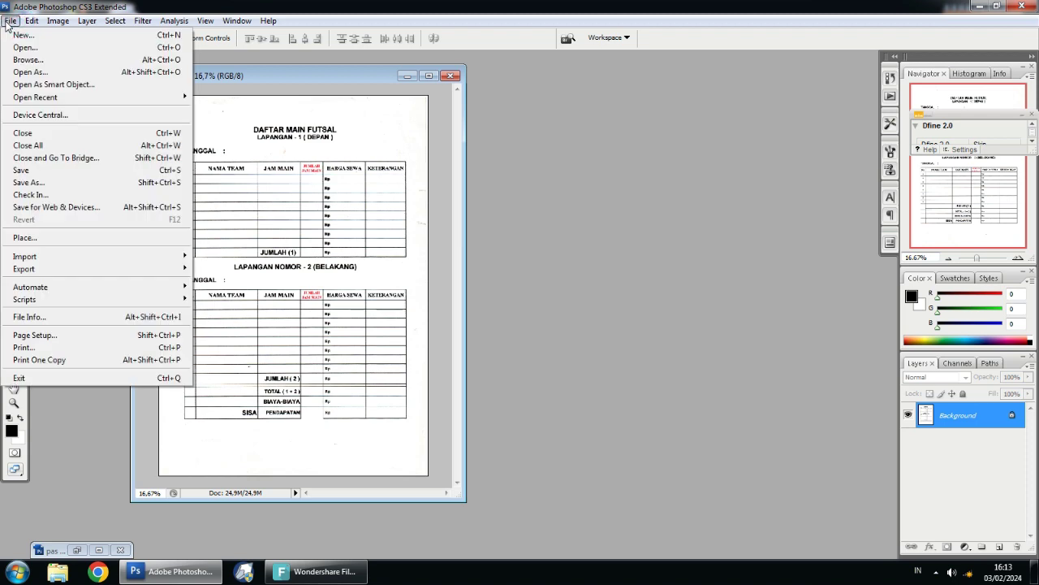
Save the form to Local Disk (D:) as dokumen pdf in Photoshop PDF format
{"action": "left_click", "coordinate": [73, 183]}
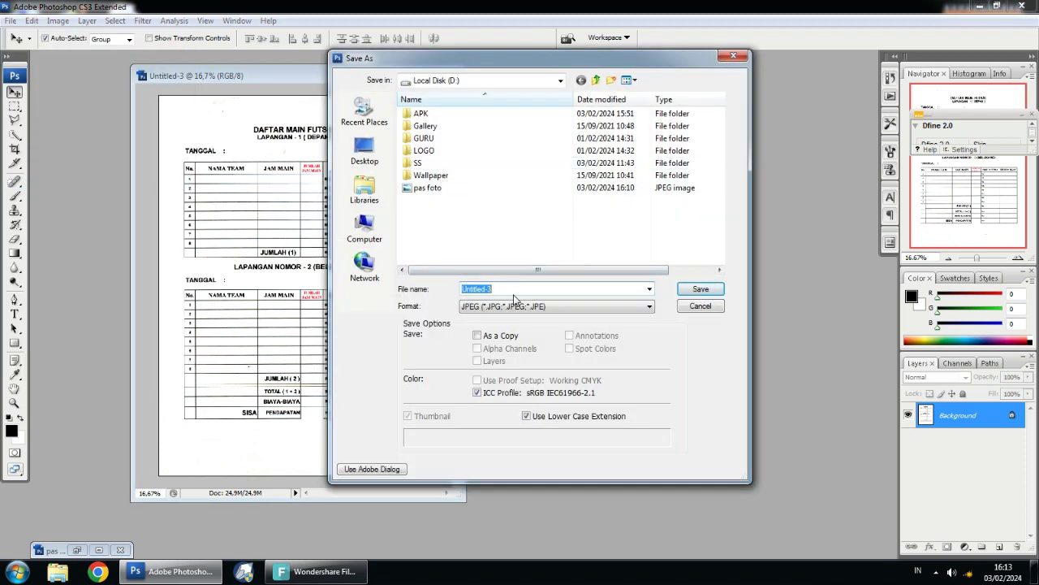
{"action": "type", "text": "dokumen pdf"}
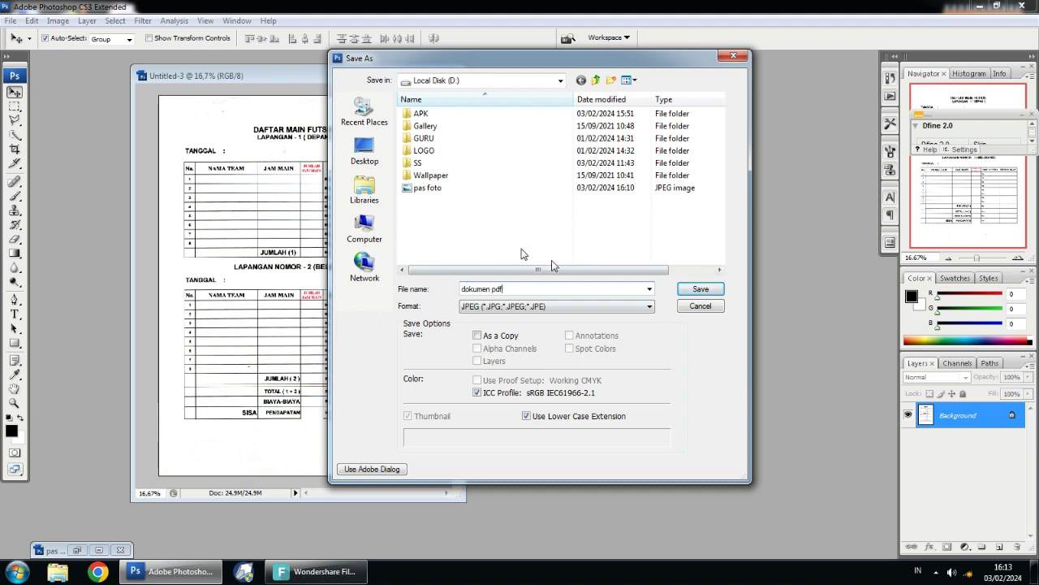
{"action": "left_click", "coordinate": [479, 307]}
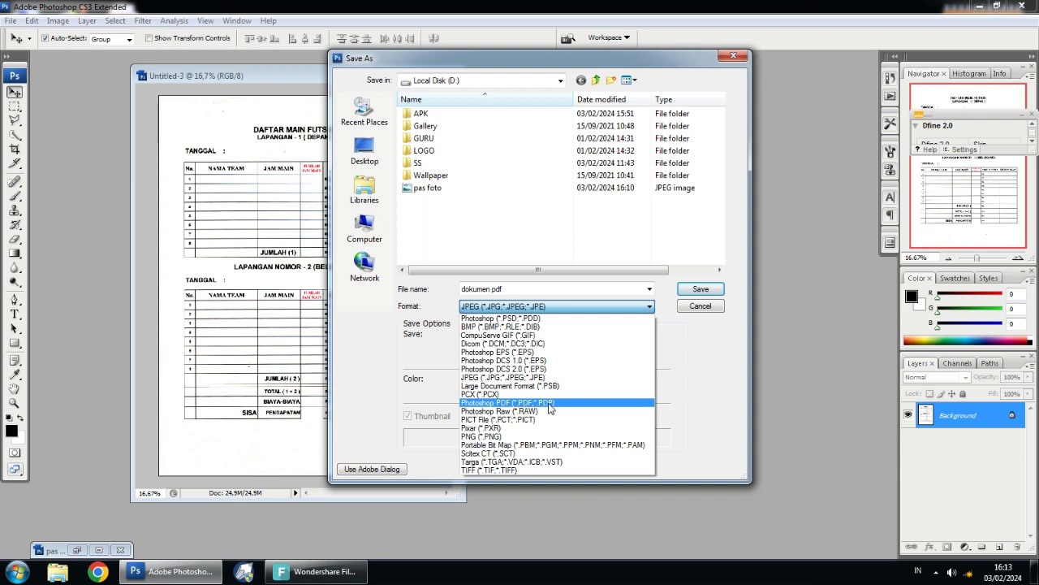
{"action": "left_click", "coordinate": [543, 403]}
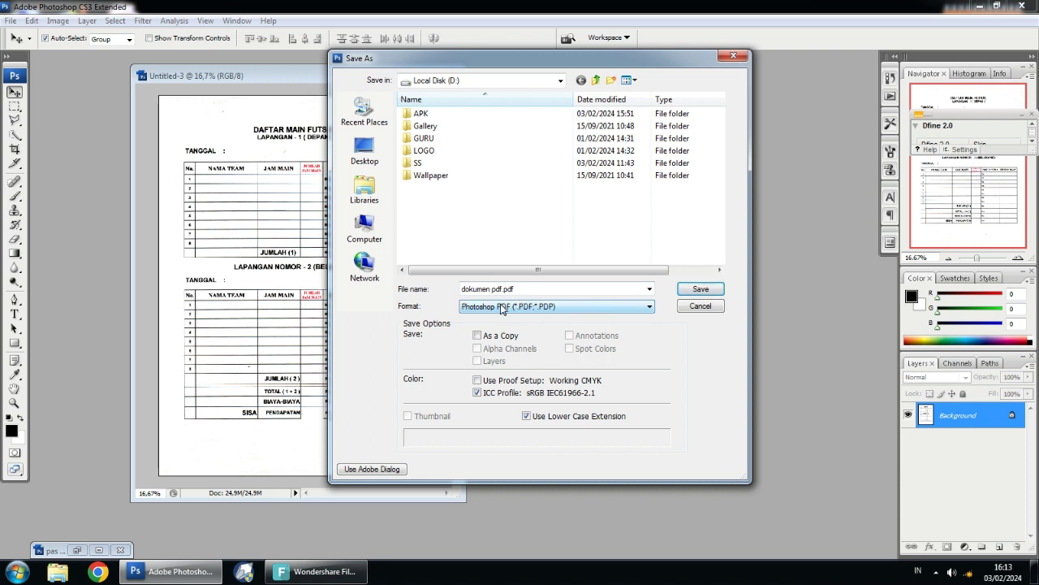
{"action": "left_click", "coordinate": [699, 294]}
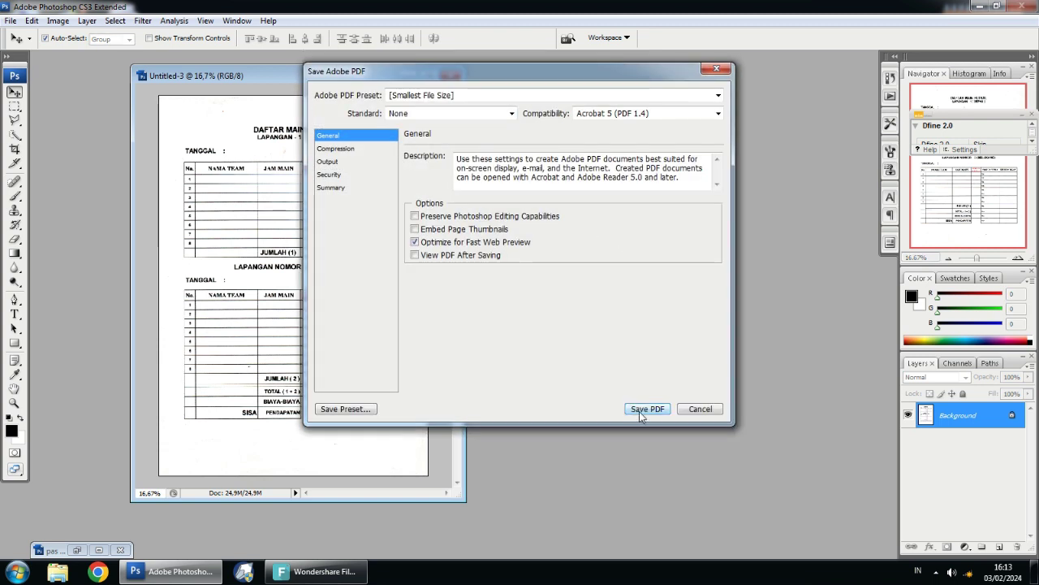
Save dokumen pdf.pdf with the Smallest File Size preset, then close Photoshop
{"action": "left_click_drag", "start_coordinate": [402, 72], "coordinate": [426, 83]}
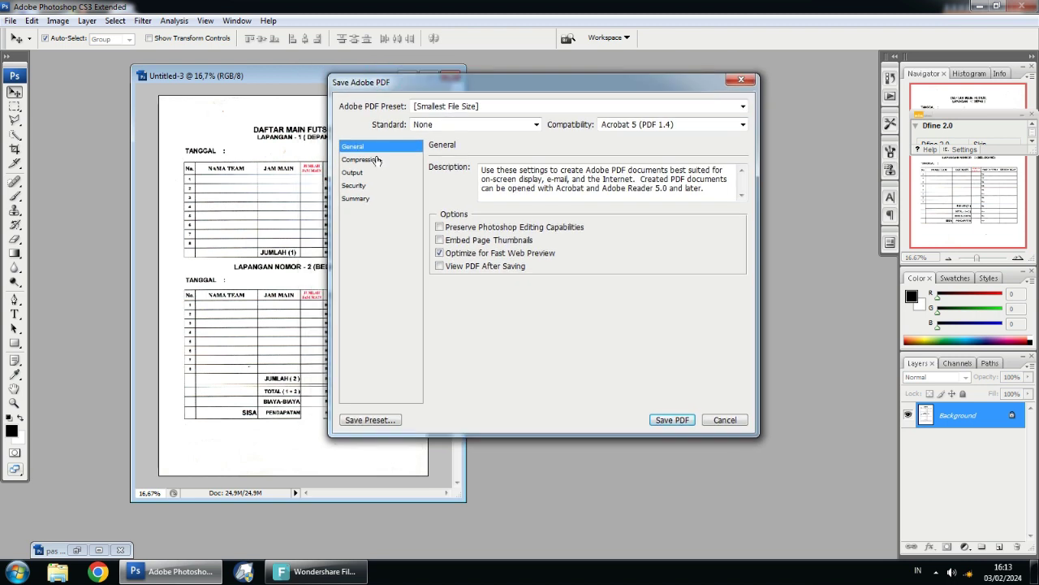
{"action": "left_click", "coordinate": [376, 163]}
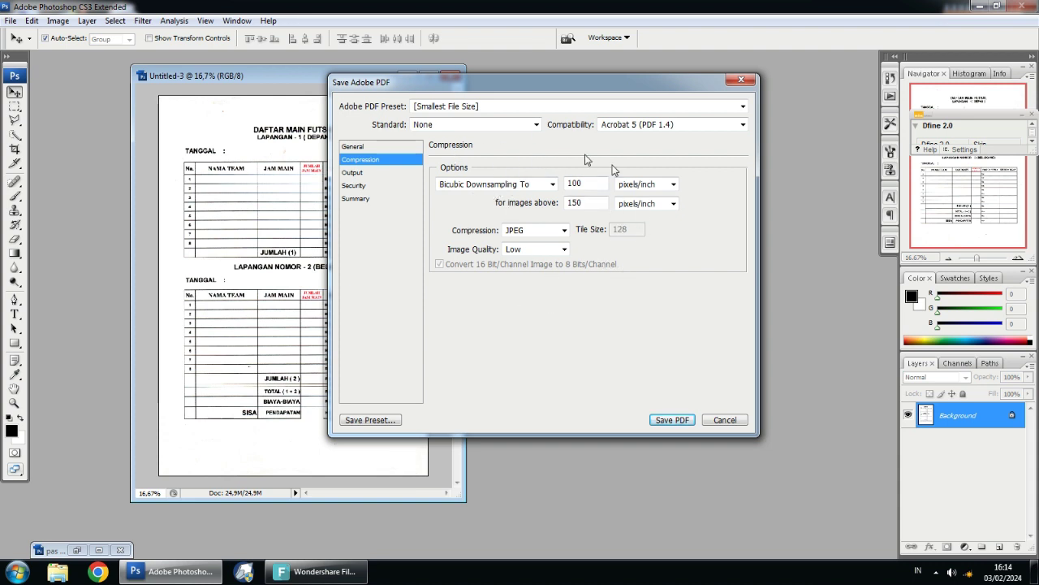
{"action": "left_click", "coordinate": [672, 420]}
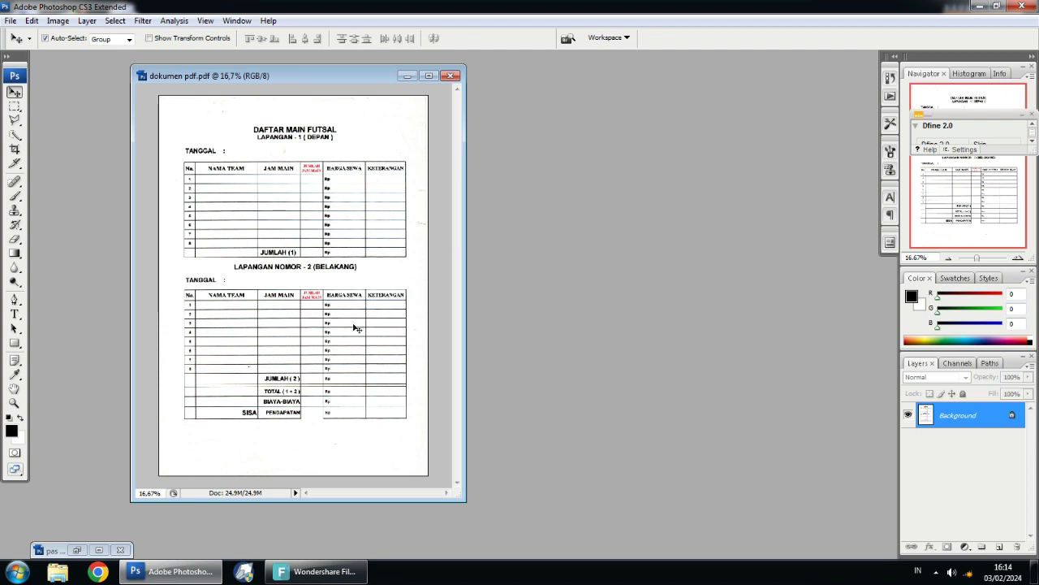
{"action": "left_click", "coordinate": [1022, 7]}
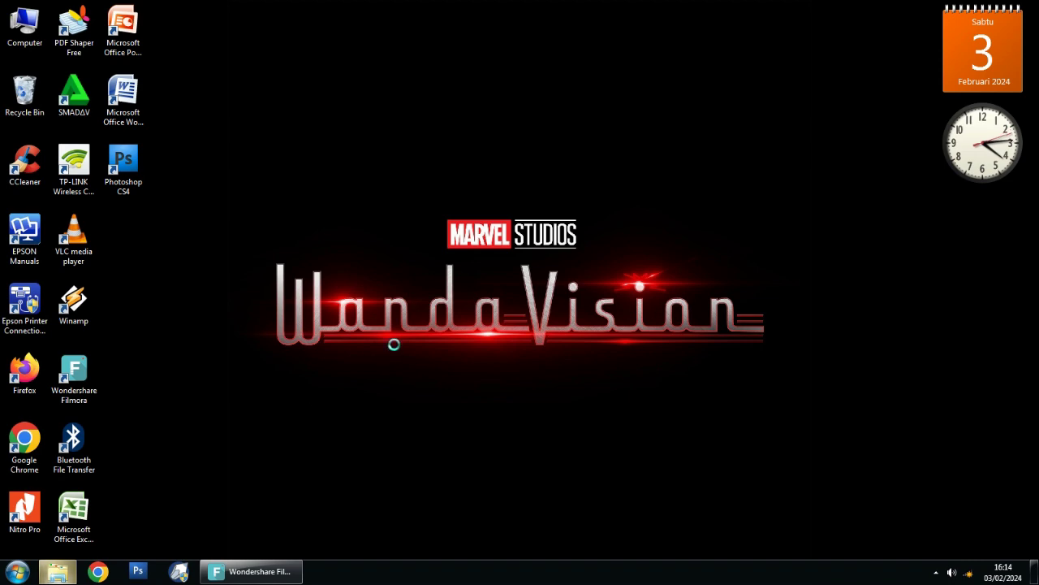
On Local Disk (D:), preview the saved pas foto image, then open dokumen pdf
{"action": "key", "text": "super+e"}
{"action": "left_click", "coordinate": [84, 246]}
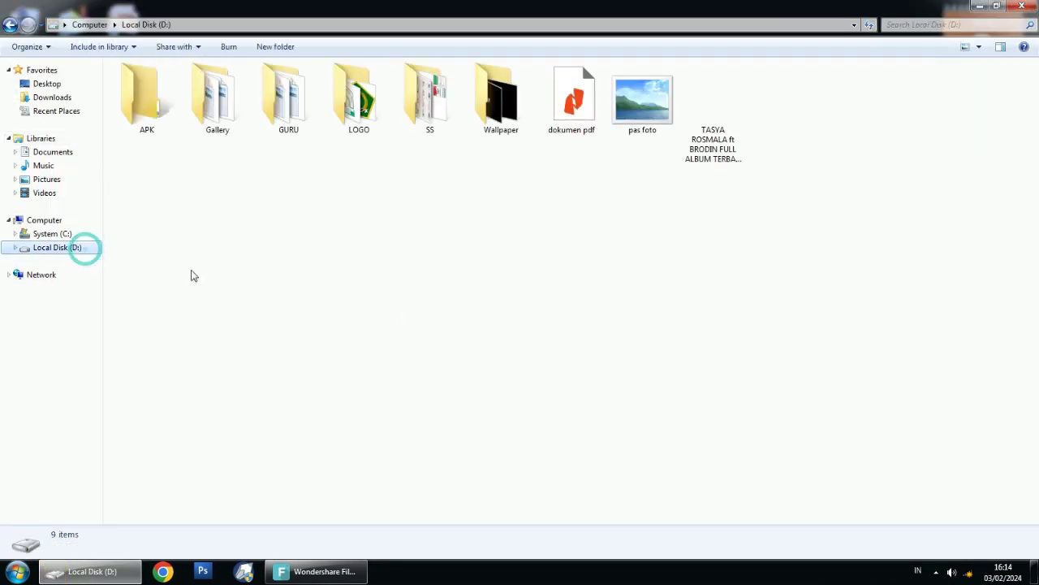
{"action": "left_click", "coordinate": [428, 243]}
{"action": "left_click", "coordinate": [643, 112]}
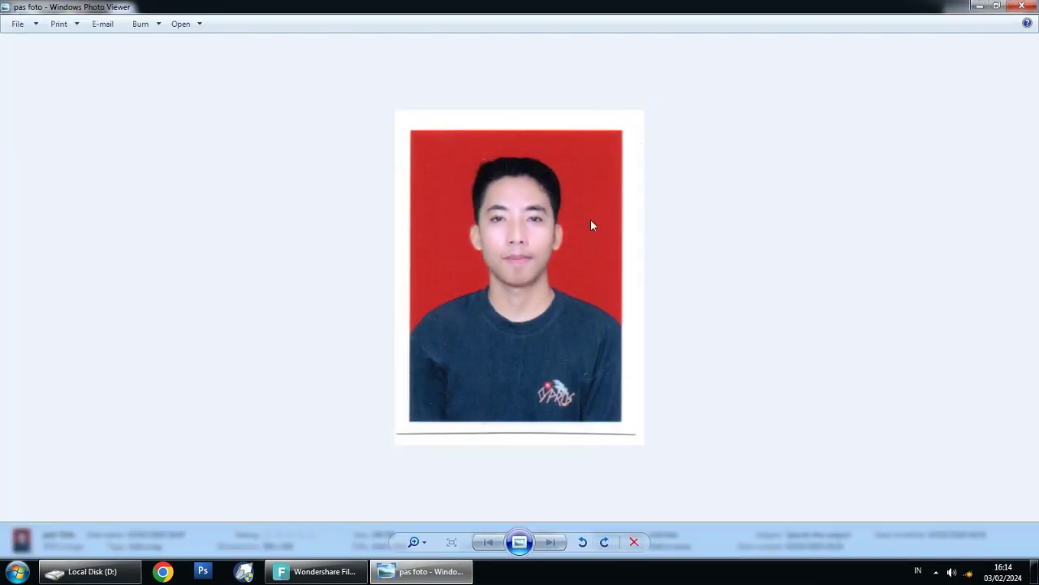
{"action": "left_click", "coordinate": [1021, 6]}
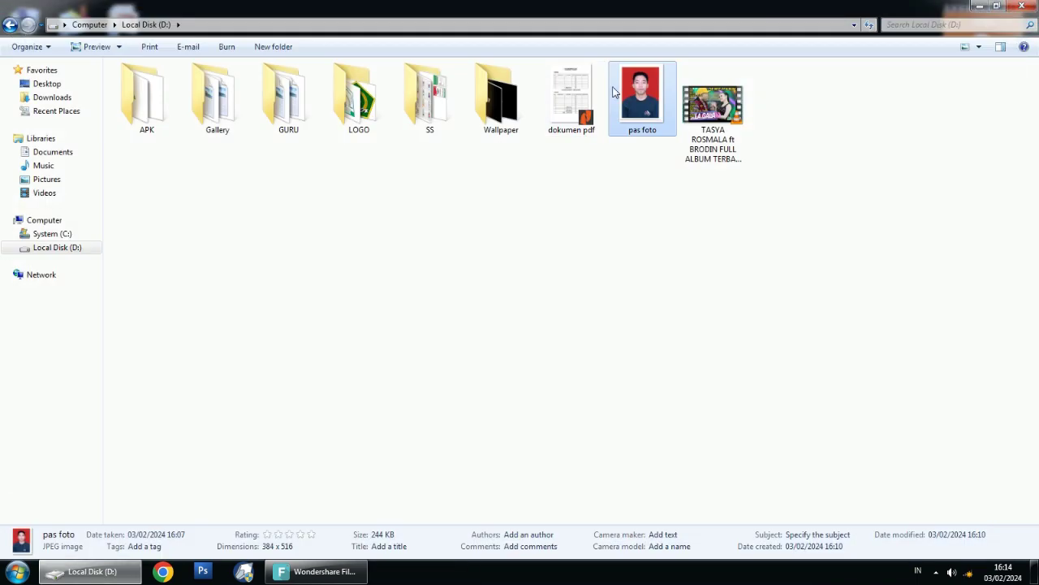
{"action": "double_click", "coordinate": [571, 96]}
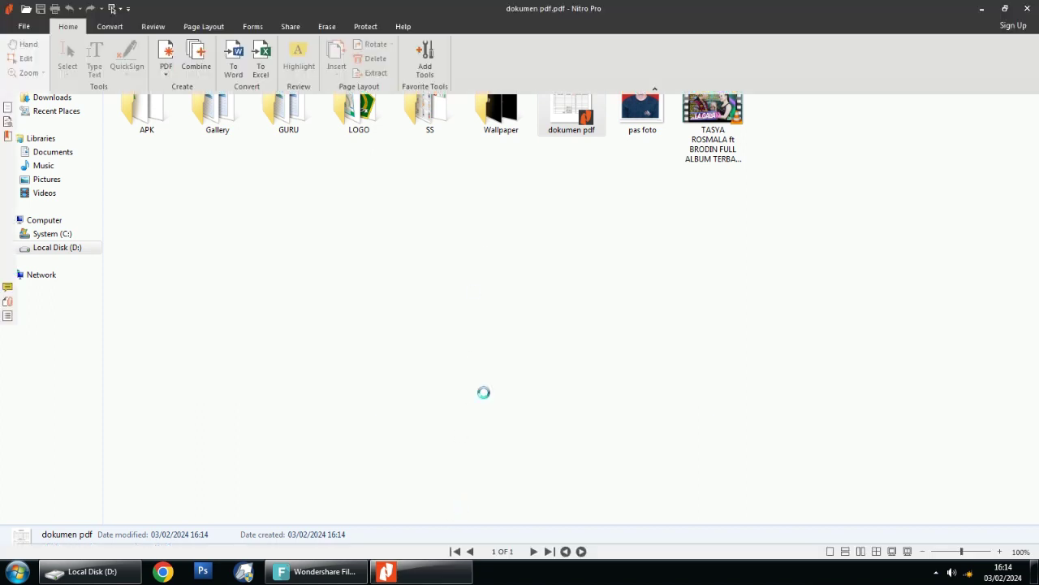
Scroll through the scanned futsal form in dokumen pdf, then close Nitro Pro
{"action": "scroll", "coordinate": [586, 292], "scroll_direction": "down", "scroll_amount": 3}
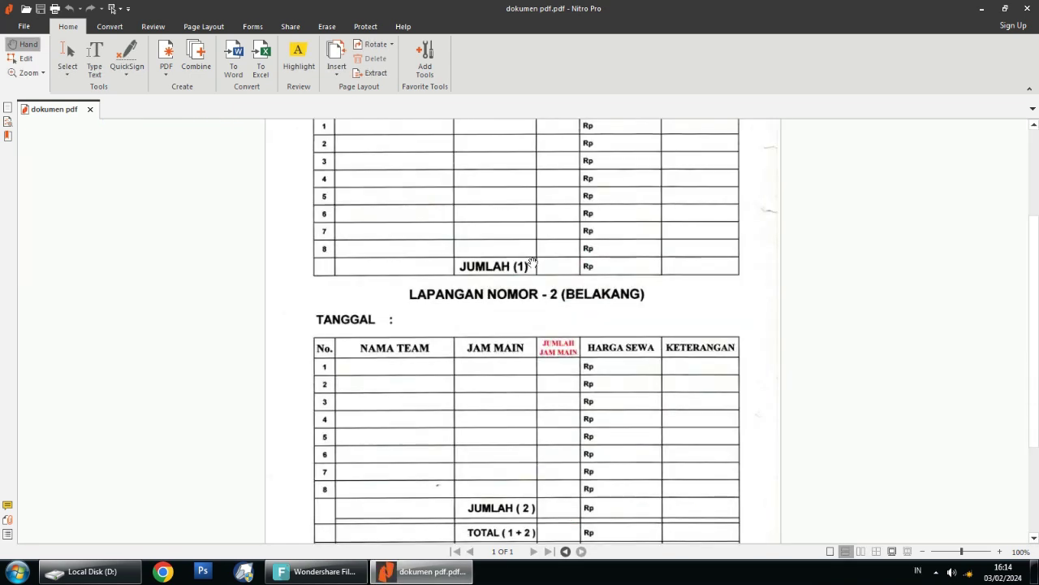
{"action": "left_click", "coordinate": [656, 249]}
{"action": "scroll", "coordinate": [597, 310], "scroll_direction": "up", "scroll_amount": 3}
{"action": "scroll", "coordinate": [583, 300], "scroll_direction": "down", "scroll_amount": 3}
{"action": "left_click", "coordinate": [1030, 9]}
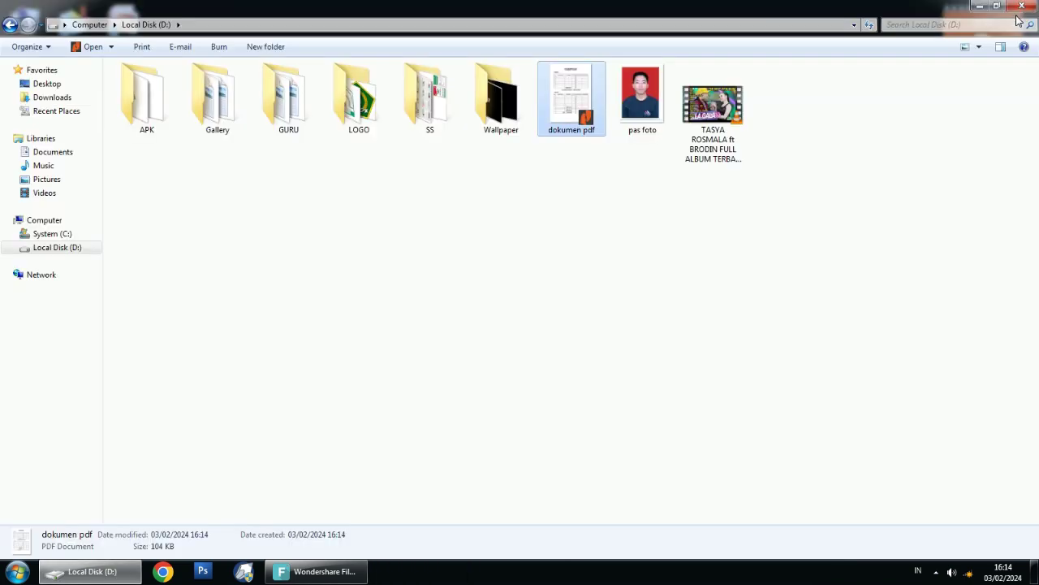
{"action": "left_click", "coordinate": [1022, 9]}
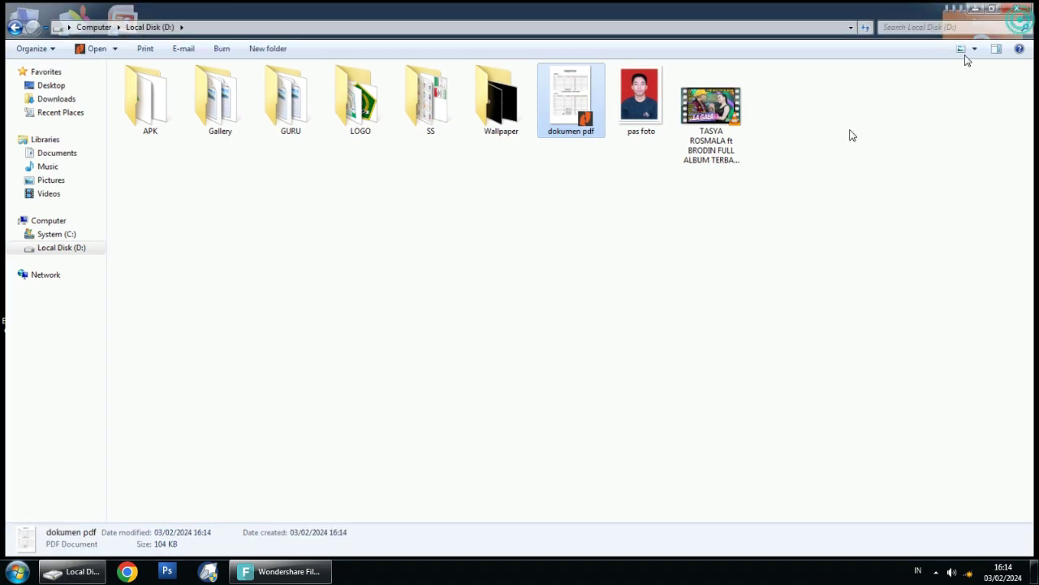